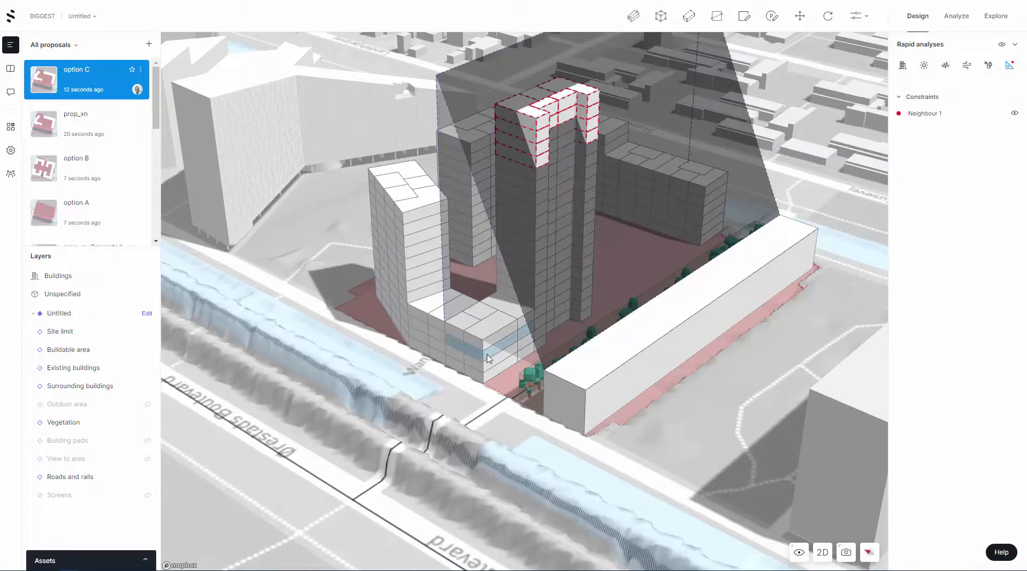
# Step: Examine the Neighbour 1 constraint volume against the towers of option C from several angles, with and without its shading
pyautogui.moveTo(487, 355); pyautogui.dragTo(505, 359, button='right')
pyautogui.moveTo(492, 354); pyautogui.dragTo(489, 464)
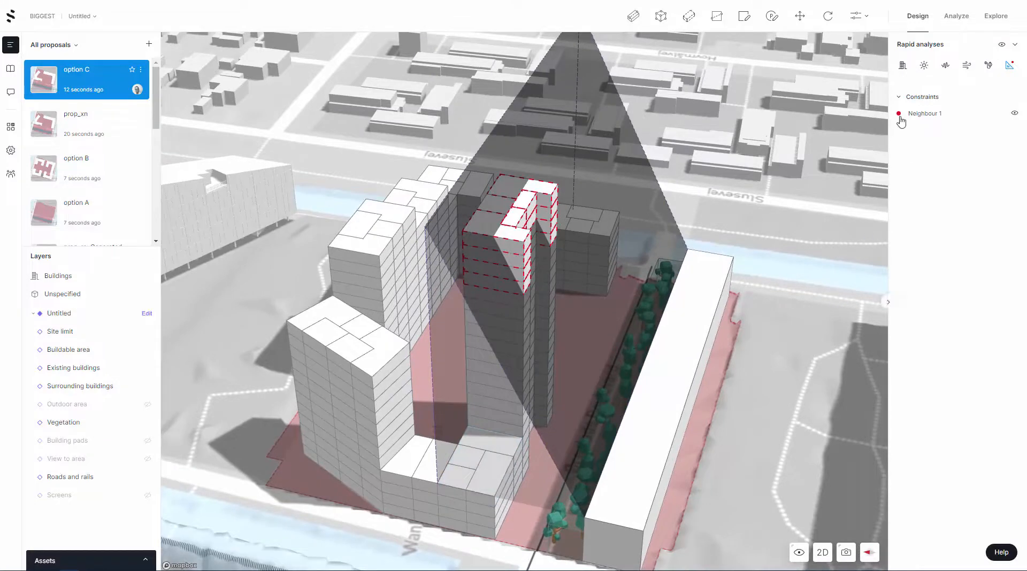
pyautogui.click(1014, 113)
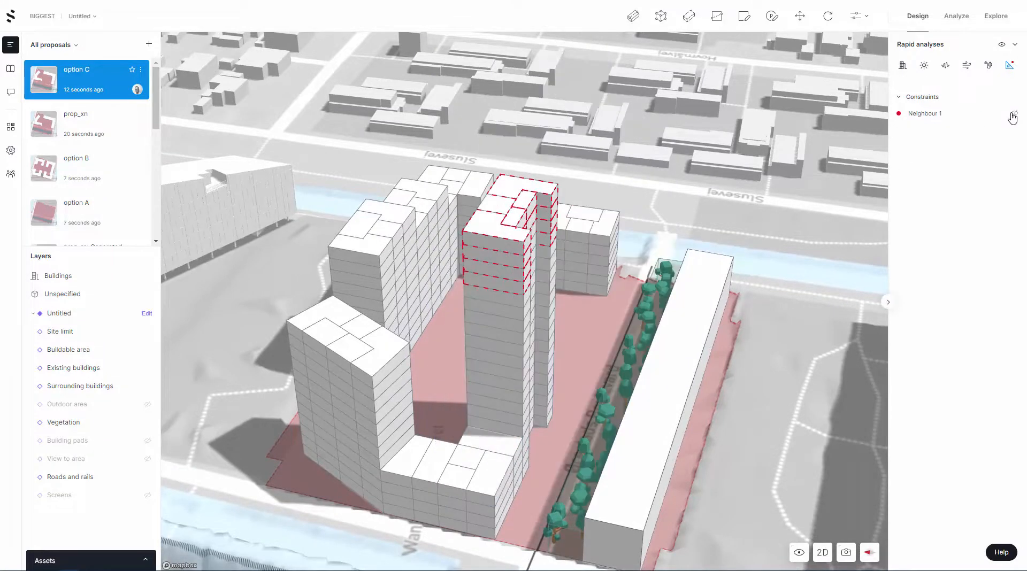
pyautogui.click(1013, 114)
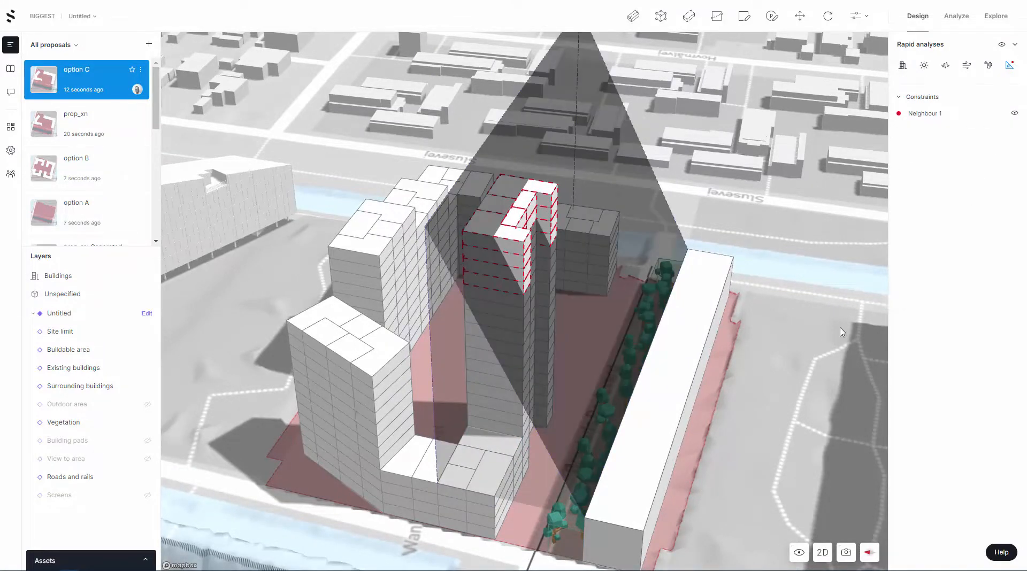
pyautogui.moveTo(841, 328); pyautogui.dragTo(823, 319, button='right')
pyautogui.moveTo(812, 372); pyautogui.dragTo(814, 379, button='right')
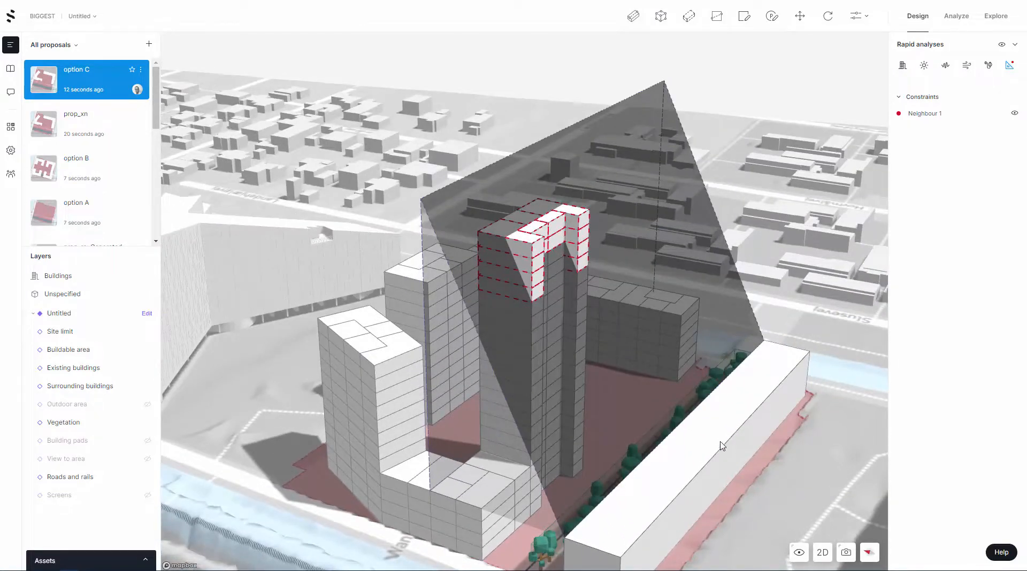
pyautogui.moveTo(722, 446); pyautogui.dragTo(713, 355)
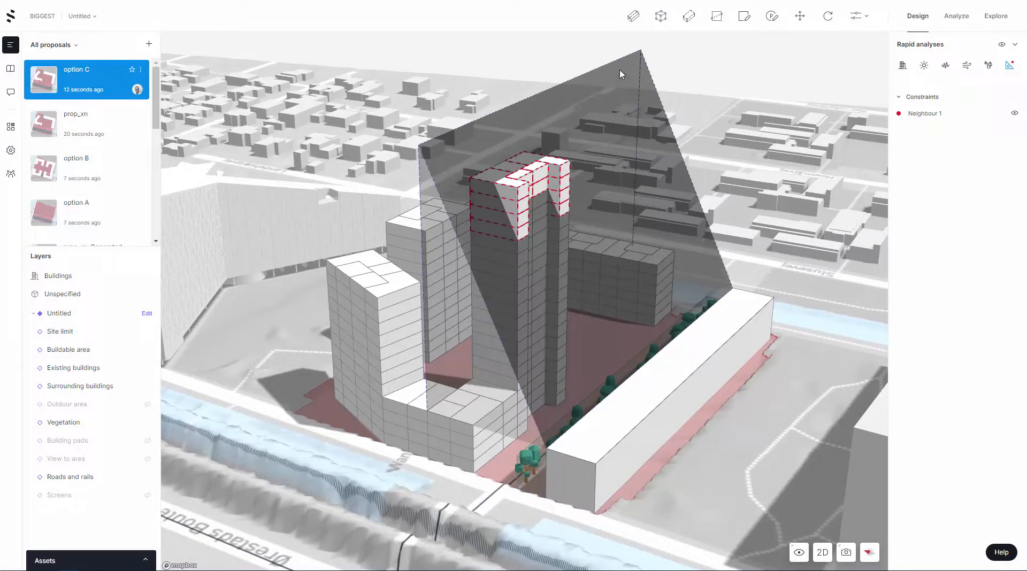
pyautogui.click(1010, 115)
pyautogui.click(1010, 116)
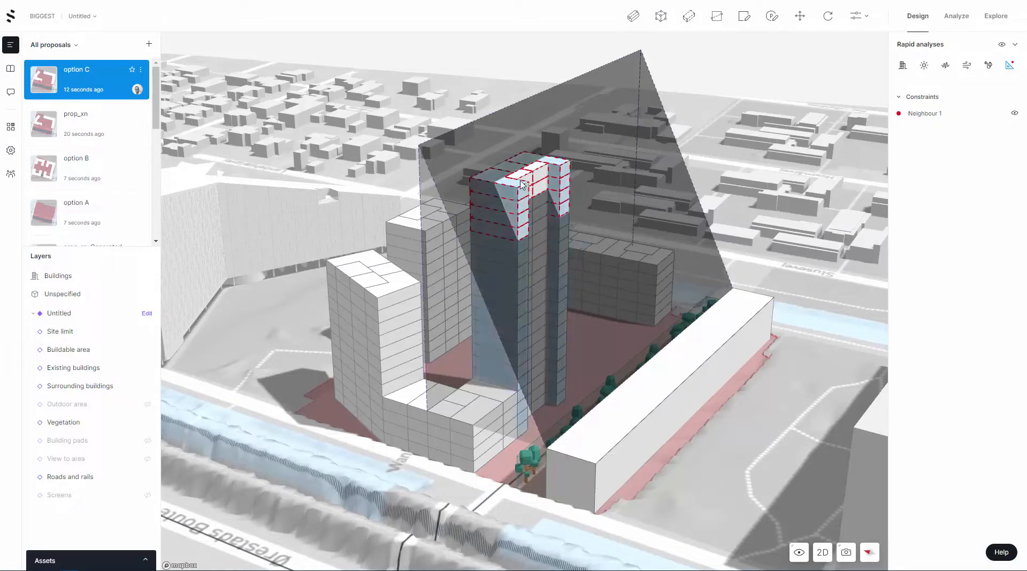
pyautogui.moveTo(762, 378); pyautogui.dragTo(740, 363, button='right')
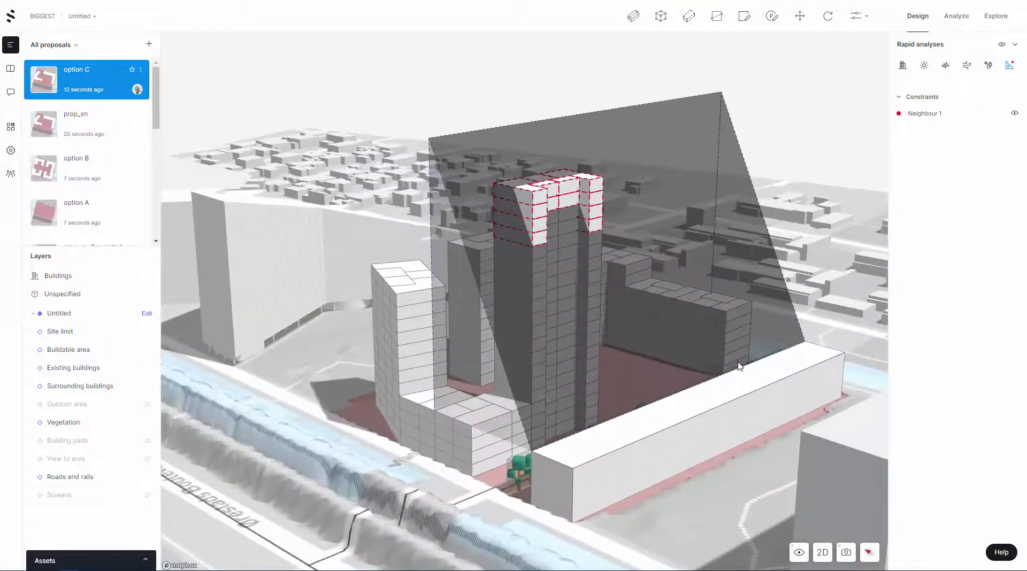
# Step: Hide the Neighbour 1 constraint volume in the rapid analyses
pyautogui.click(1015, 114)
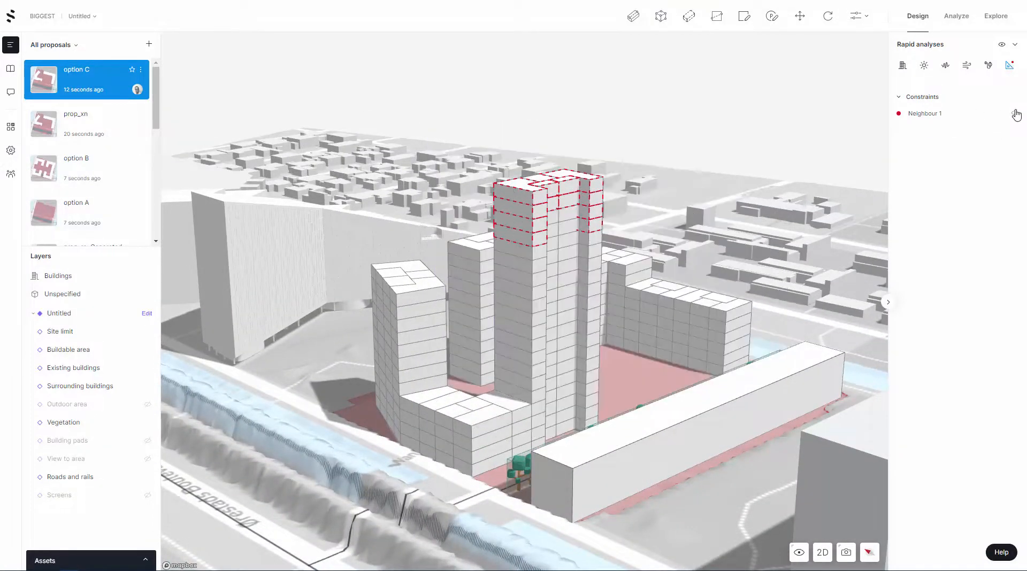
pyautogui.click(1010, 66)
pyautogui.click(1010, 67)
pyautogui.moveTo(1009, 71)
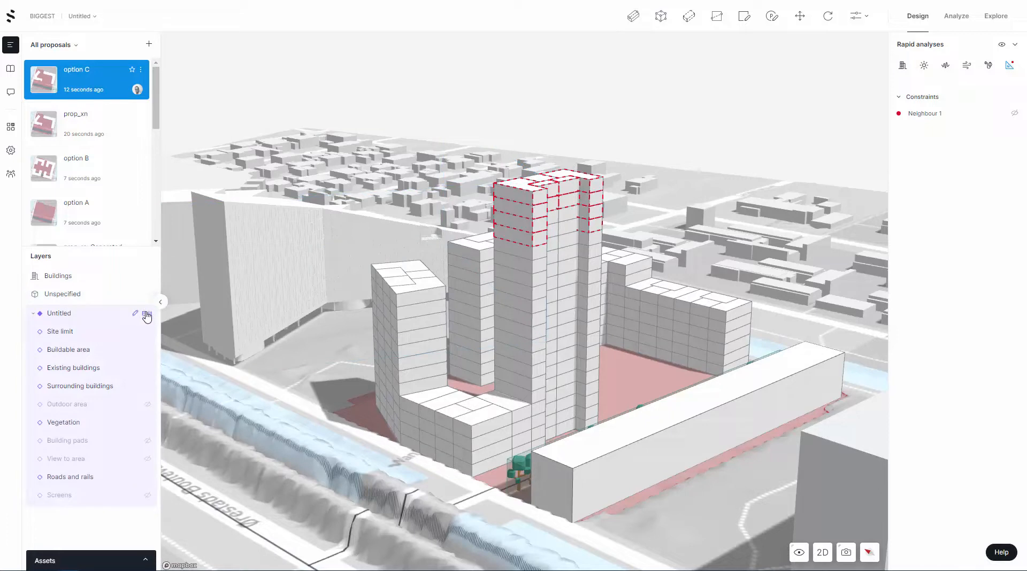
# Step: Open the Untitled layer group of option C for editing and add a facade buffer constraint named "Buffer 1"
pyautogui.click(147, 315)
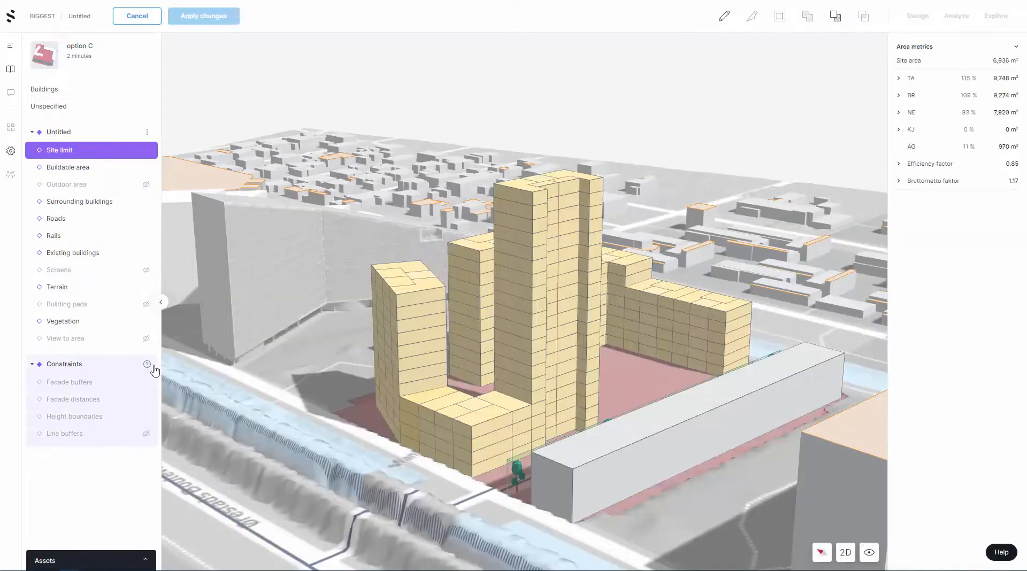
pyautogui.moveTo(148, 367)
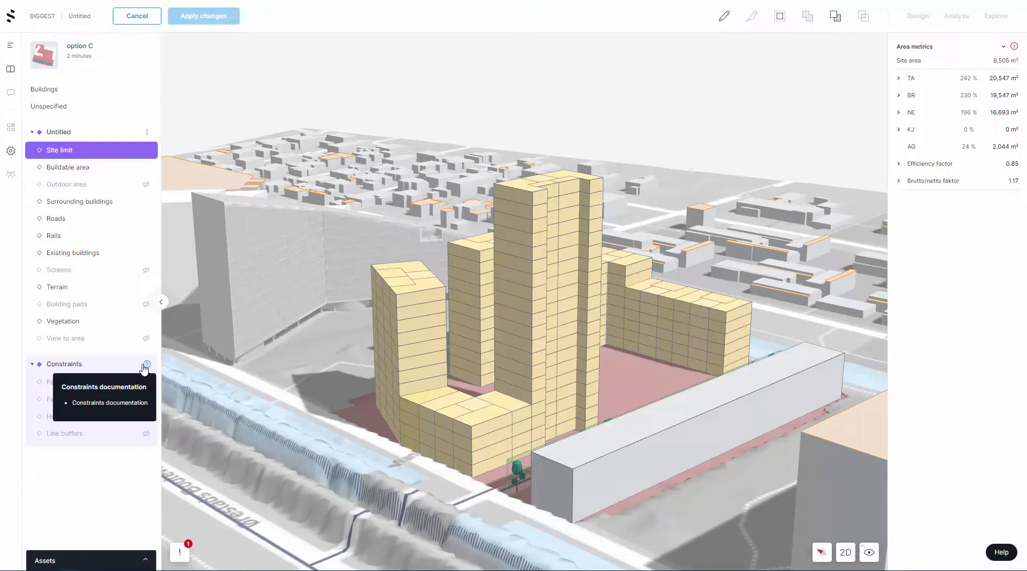
pyautogui.click(70, 384)
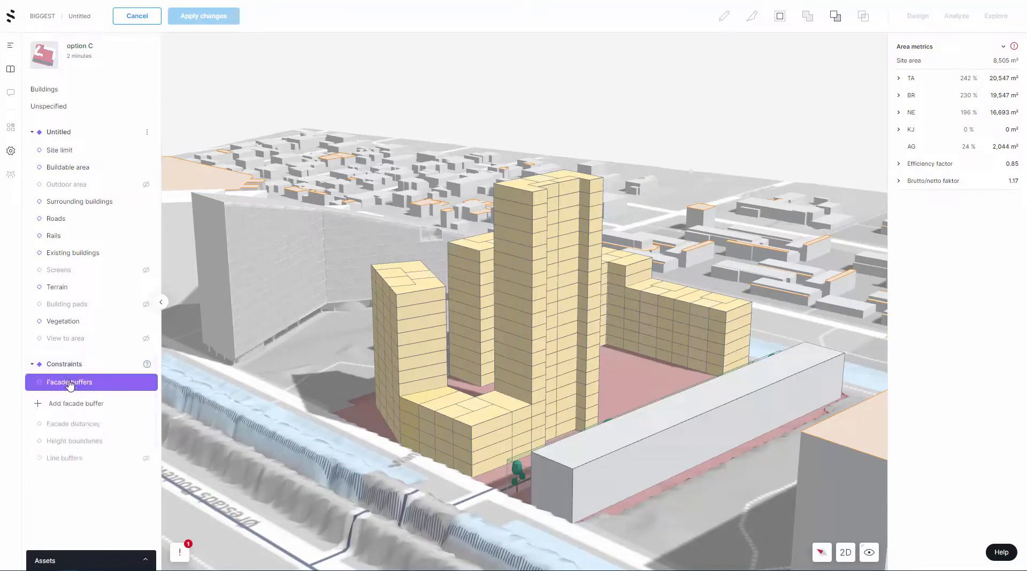
pyautogui.click(70, 403)
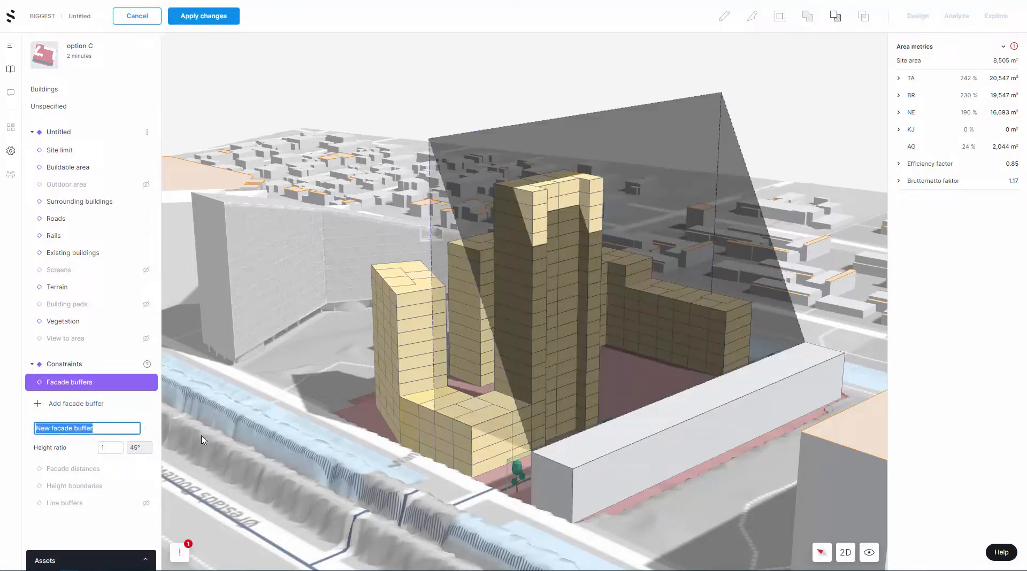
pyautogui.write('Buffer 1')
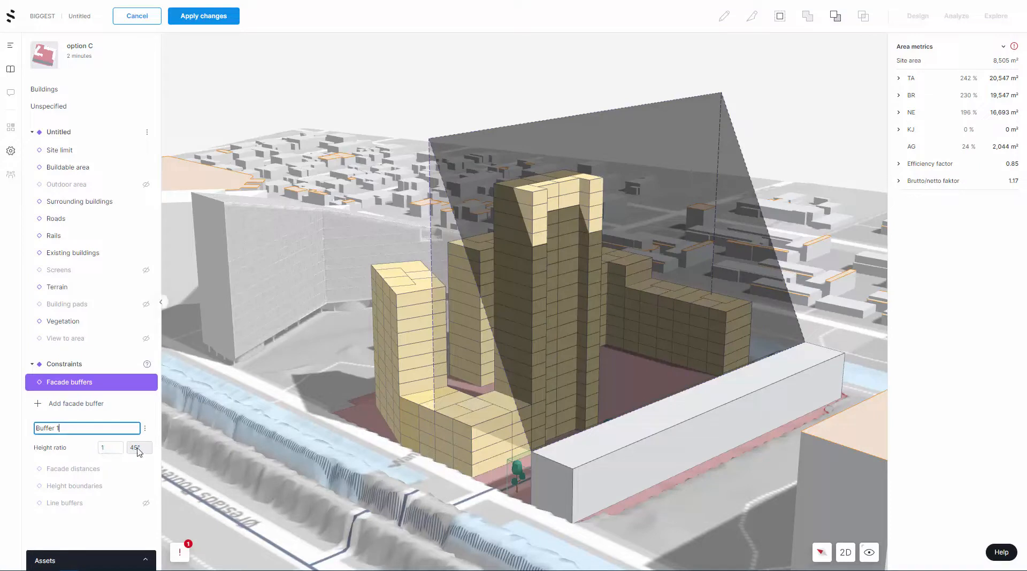
# Step: Set the height ratio of Buffer 1 to 2
pyautogui.click(110, 447)
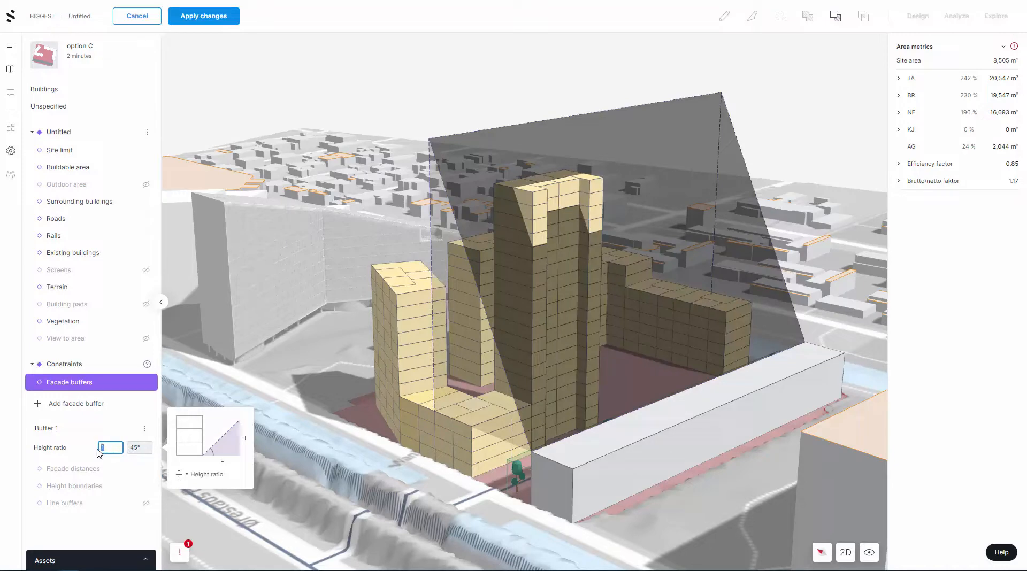
pyautogui.write('2')
pyautogui.press('Return')
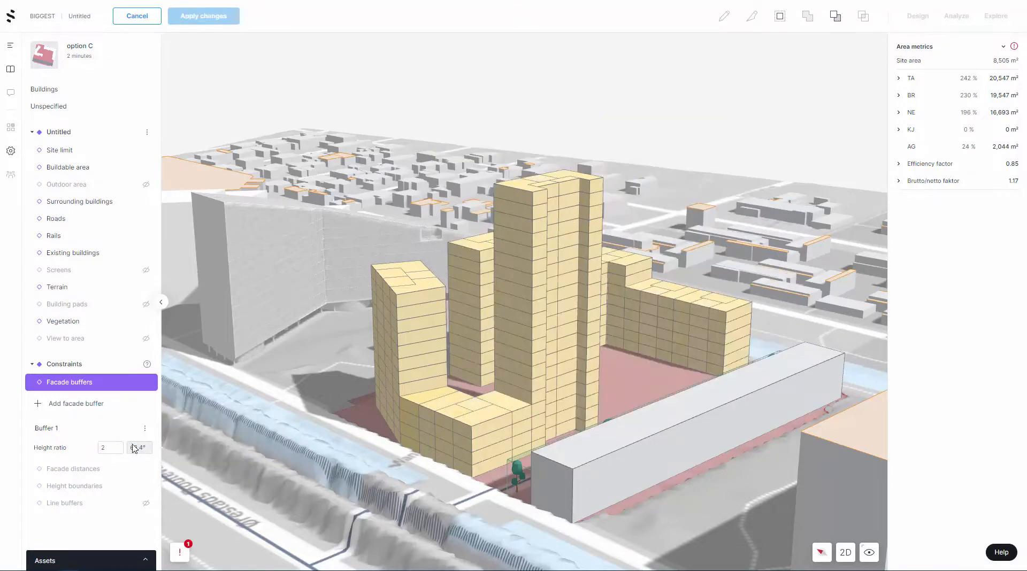
pyautogui.moveTo(309, 423); pyautogui.dragTo(387, 420, button='right')
pyautogui.moveTo(303, 422); pyautogui.dragTo(392, 420, button='right')
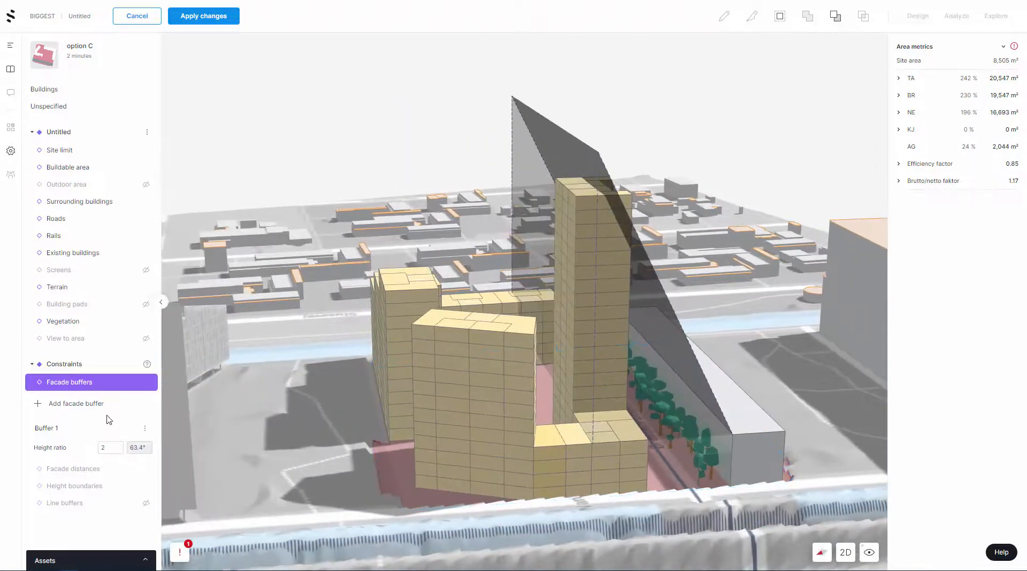
# Step: Add a facade minimum distance constraint named "Fire reg" and open its distance value for editing
pyautogui.click(52, 469)
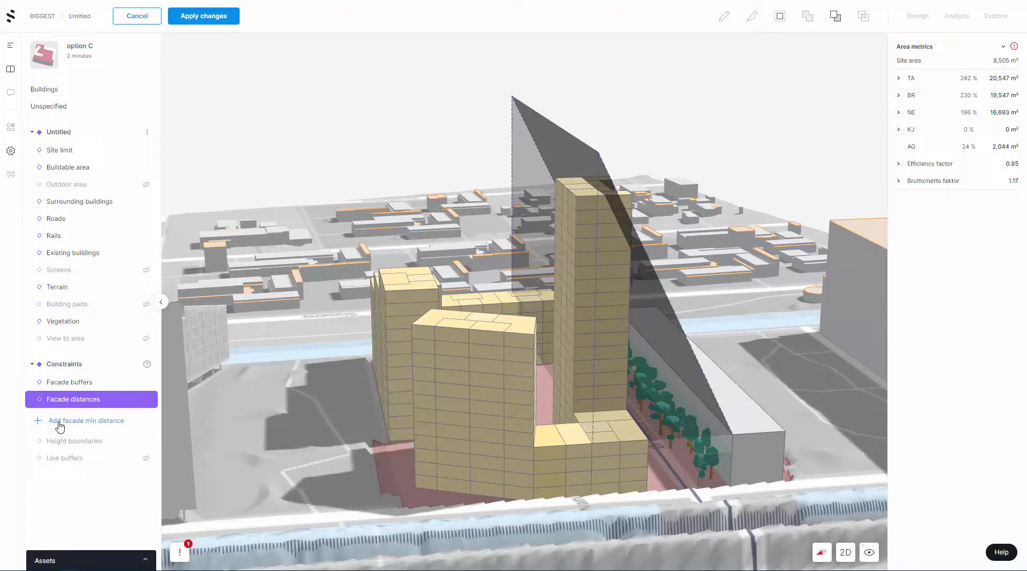
pyautogui.click(58, 423)
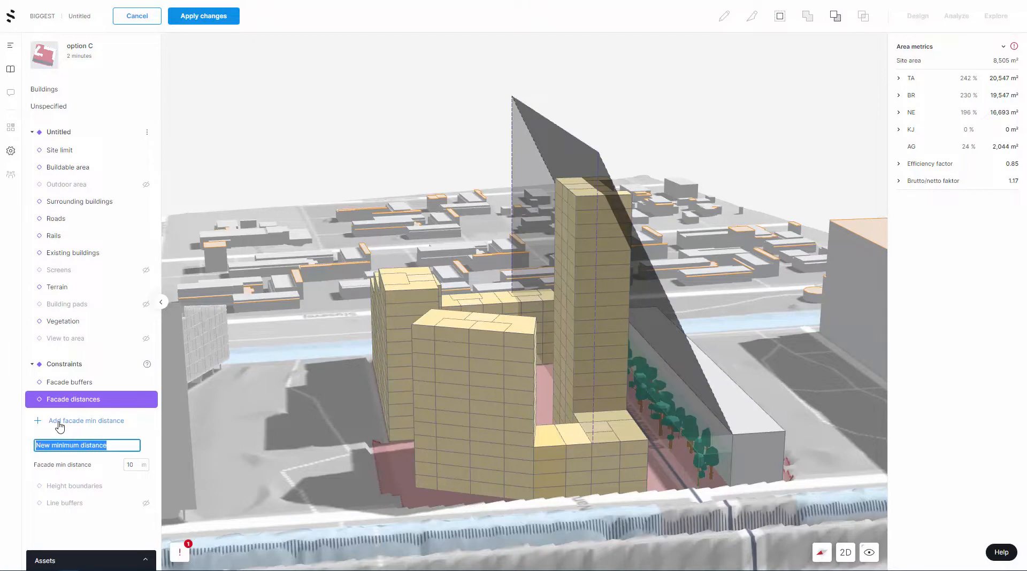
pyautogui.write('Fire reg')
pyautogui.click(139, 465)
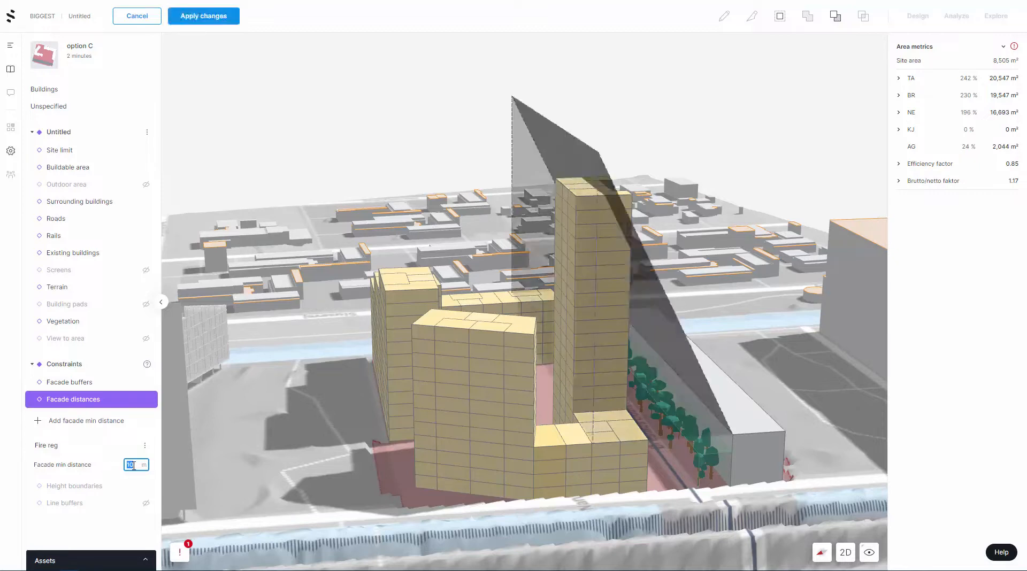
# Step: Switch to the 2D plan view of the site and hide the line buffers layer
pyautogui.click(65, 495)
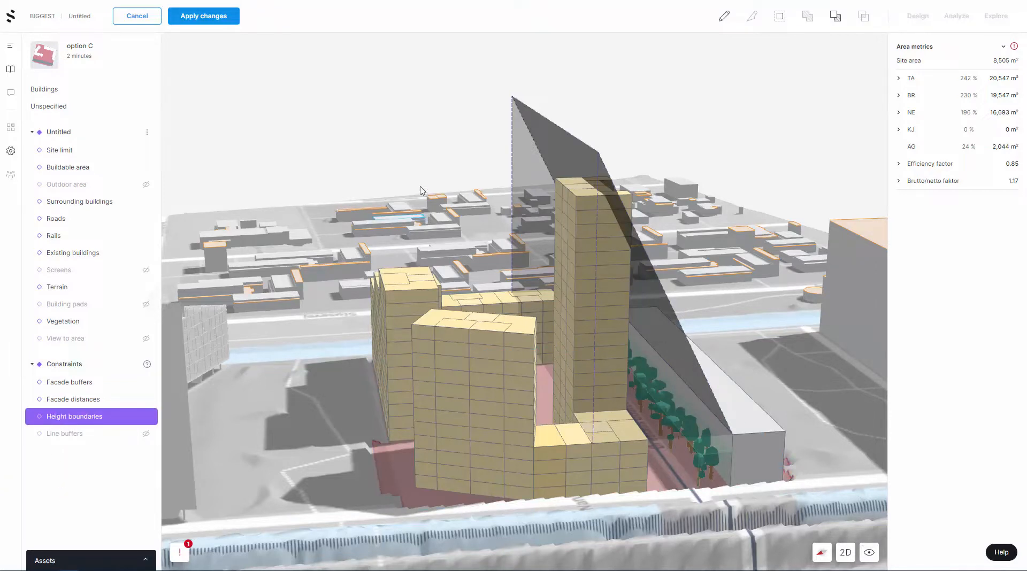
pyautogui.moveTo(480, 342); pyautogui.dragTo(581, 390, button='right')
pyautogui.click(845, 552)
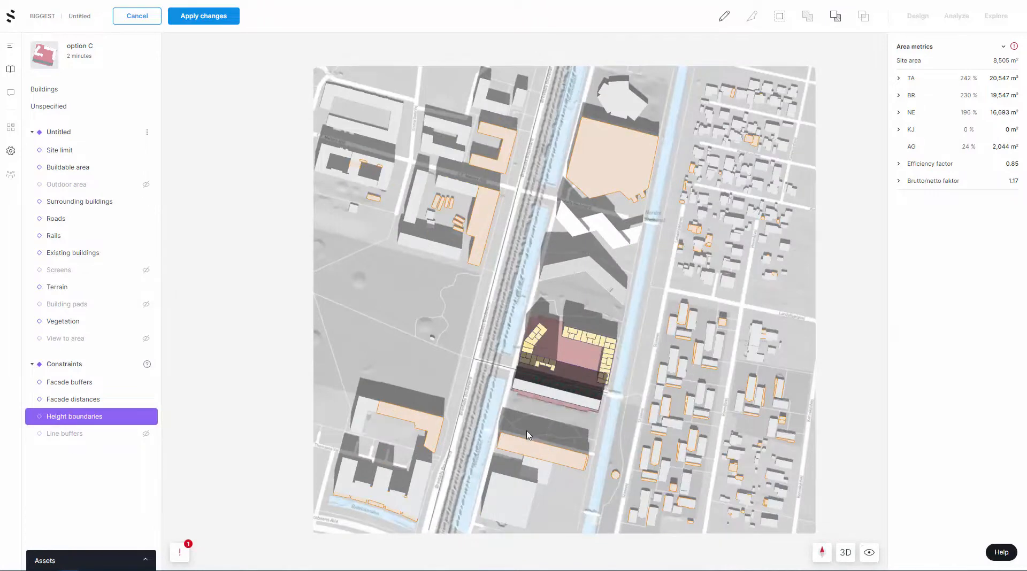
pyautogui.scroll(5, 527, 432)
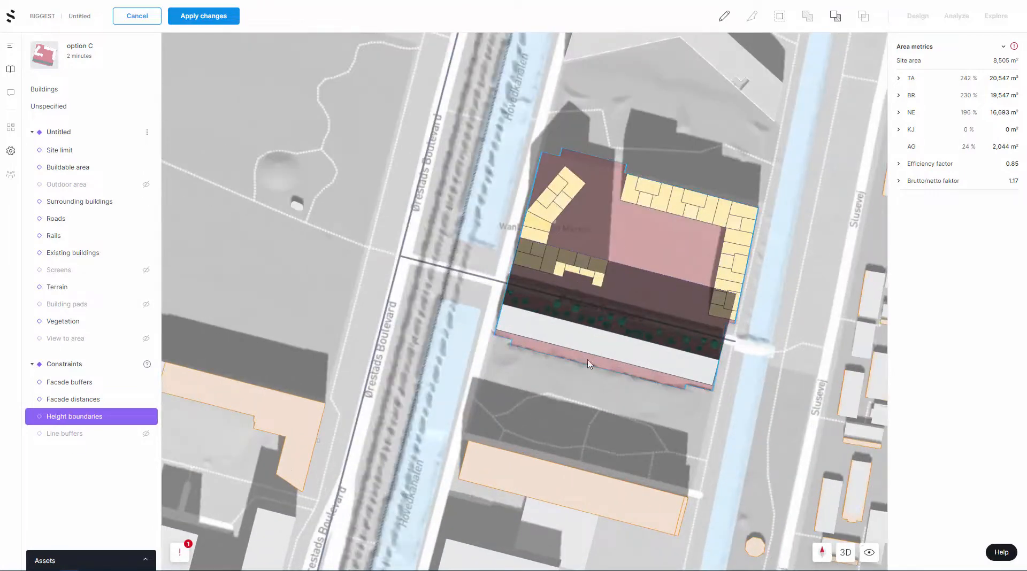
pyautogui.click(116, 434)
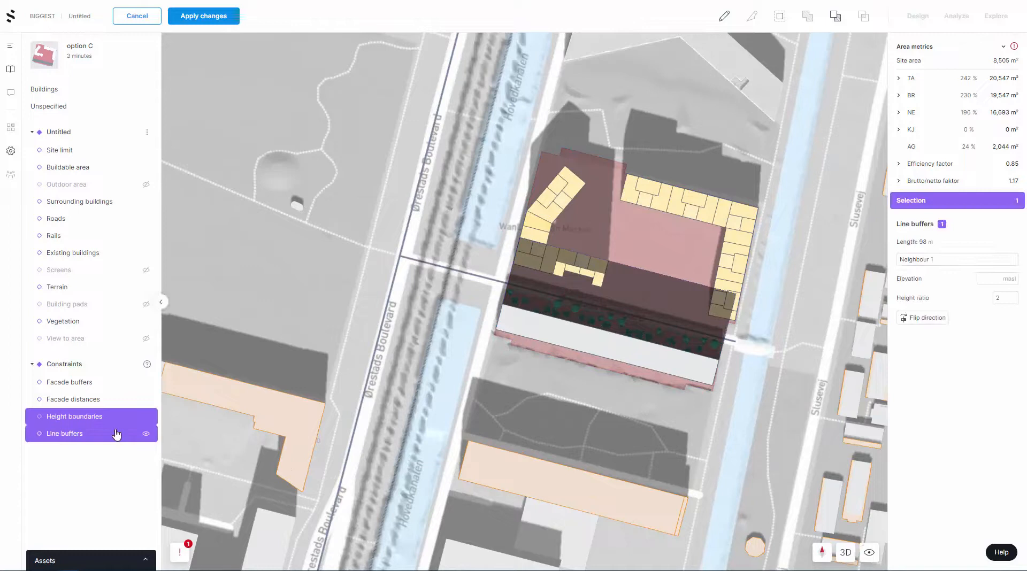
pyautogui.click(146, 436)
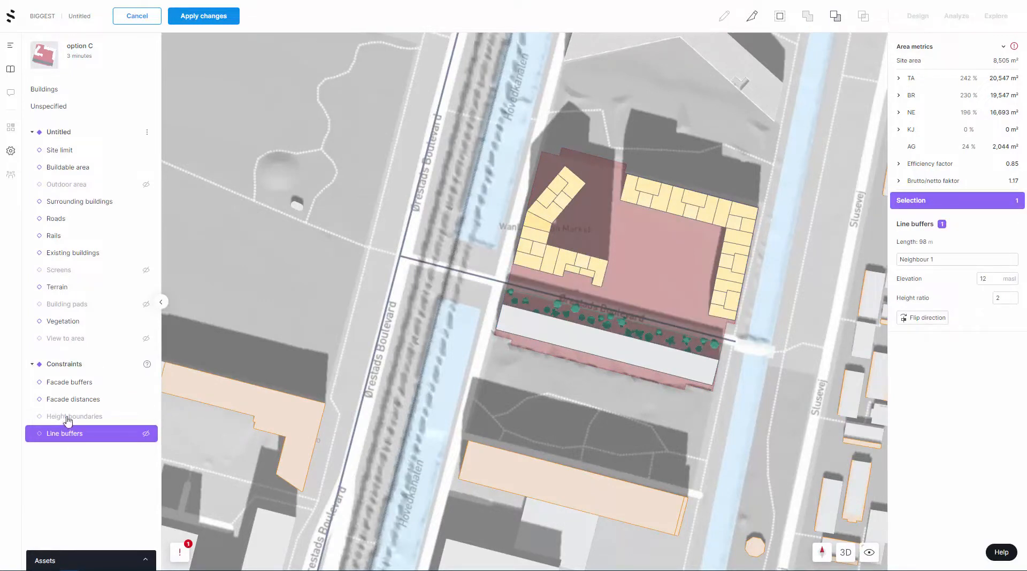
# Step: Draw a four-corner height boundary of about 2,230 m² over the western part of the site down to the road, at elevation 6 masl
pyautogui.click(120, 416)
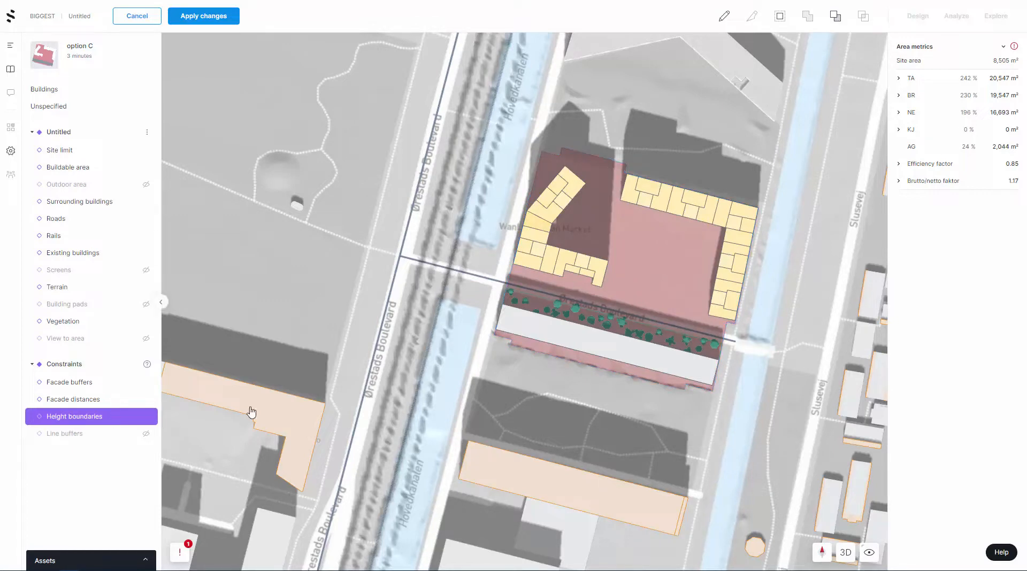
pyautogui.click(728, 17)
pyautogui.scroll(3, 544, 154)
pyautogui.click(508, 133)
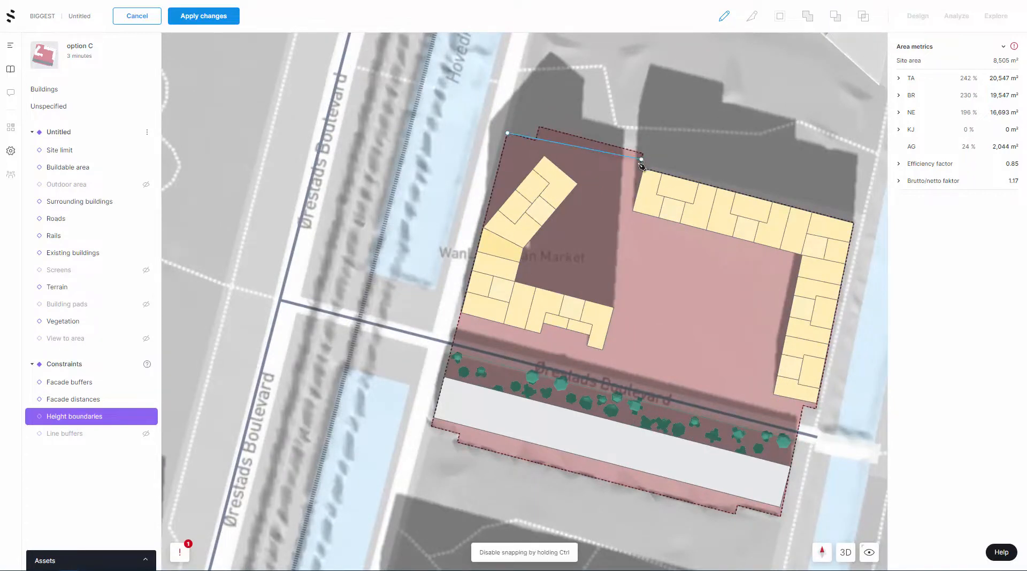
pyautogui.click(639, 167)
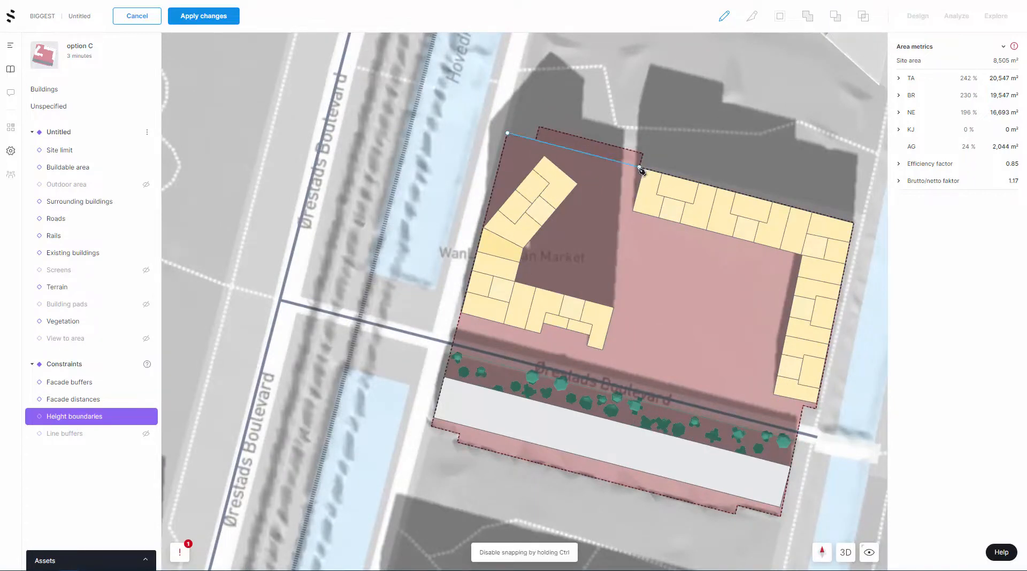
pyautogui.click(574, 379)
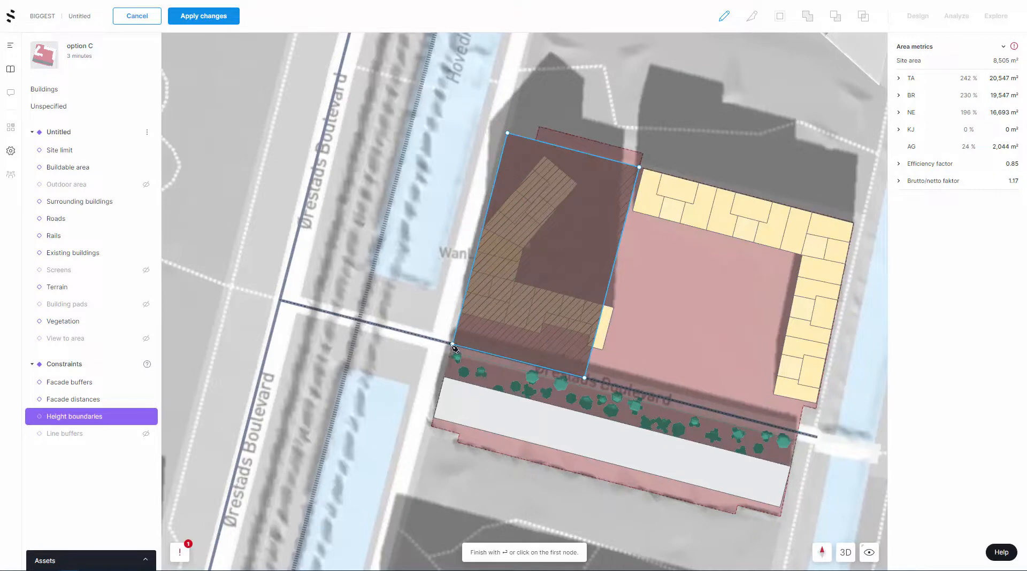
pyautogui.click(453, 345)
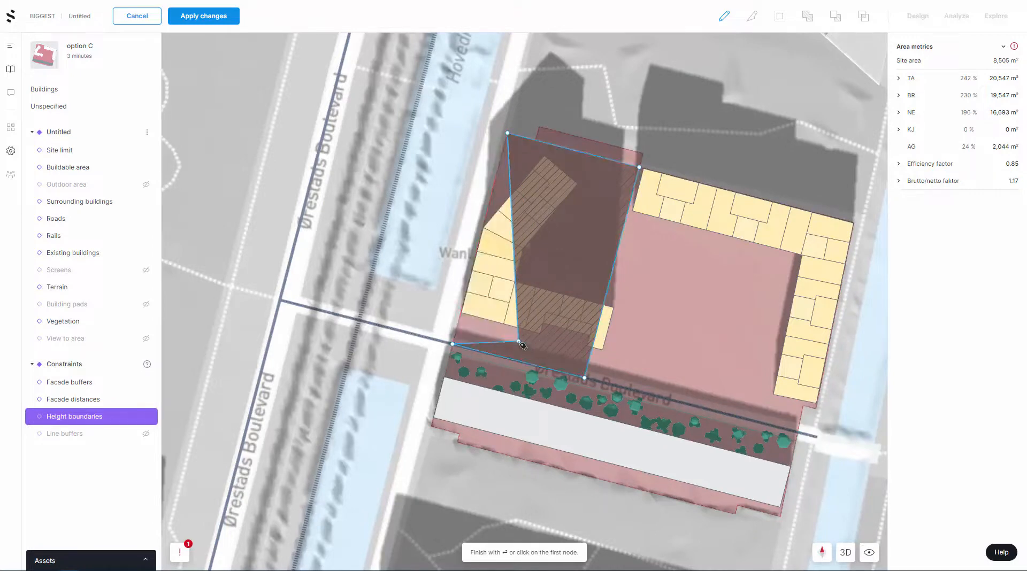
pyautogui.press('Return')
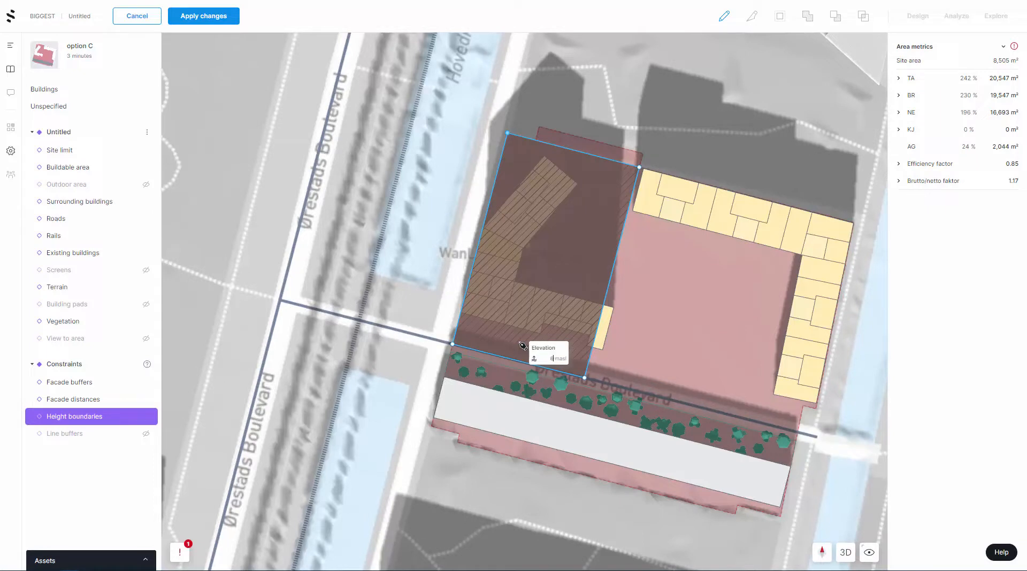
pyautogui.press('Return')
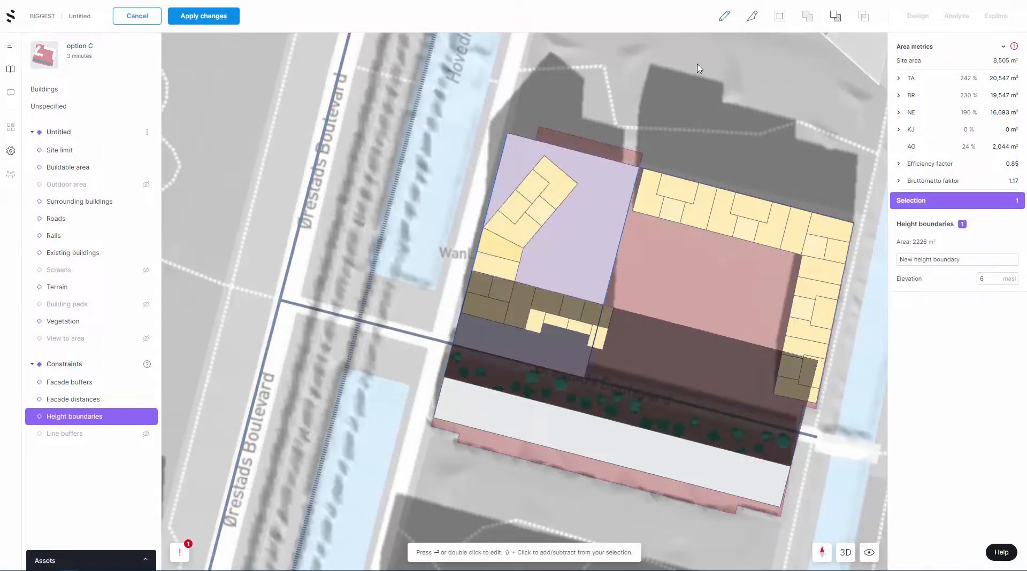
# Step: Draw a height boundary of about 3,690 m² over the eastern part of the site down to the road, at elevation 40 masl
pyautogui.click(724, 22)
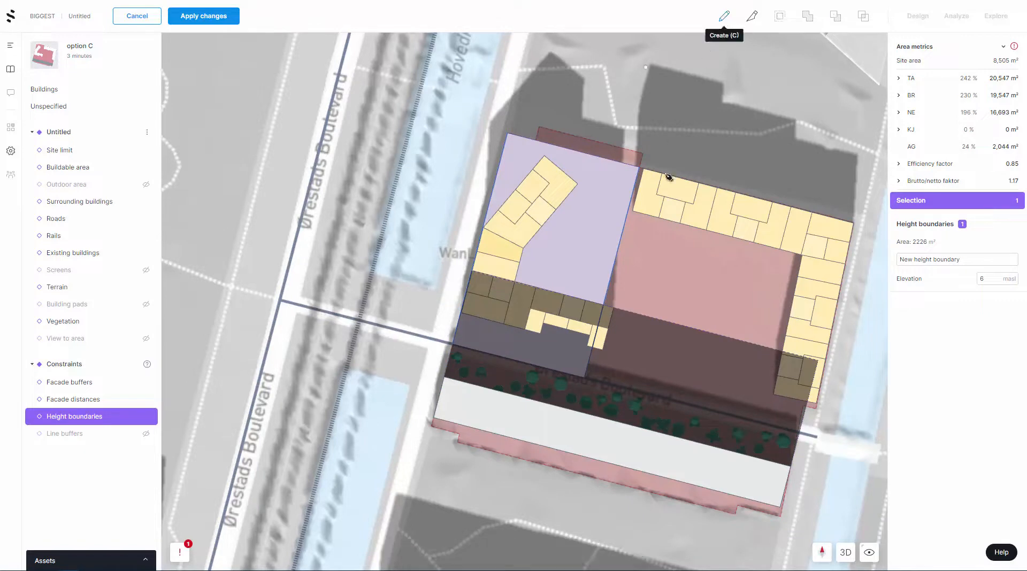
pyautogui.click(640, 168)
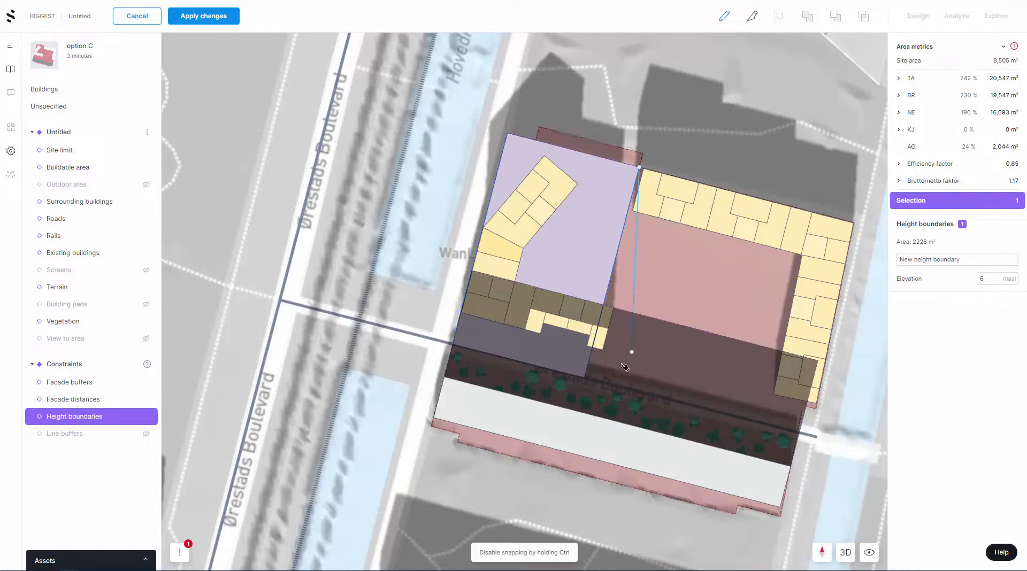
pyautogui.click(585, 378)
pyautogui.click(797, 433)
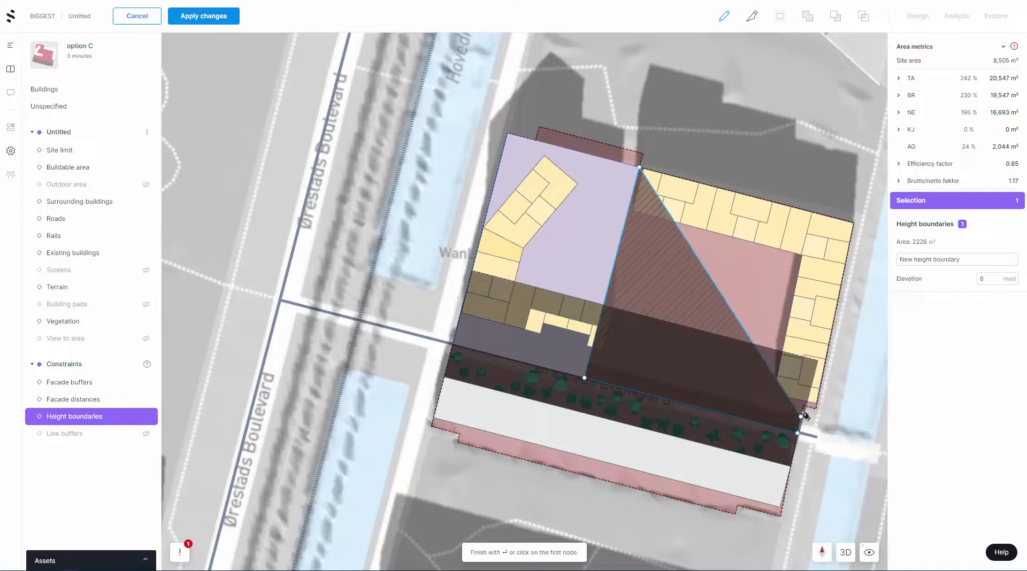
pyautogui.click(816, 410)
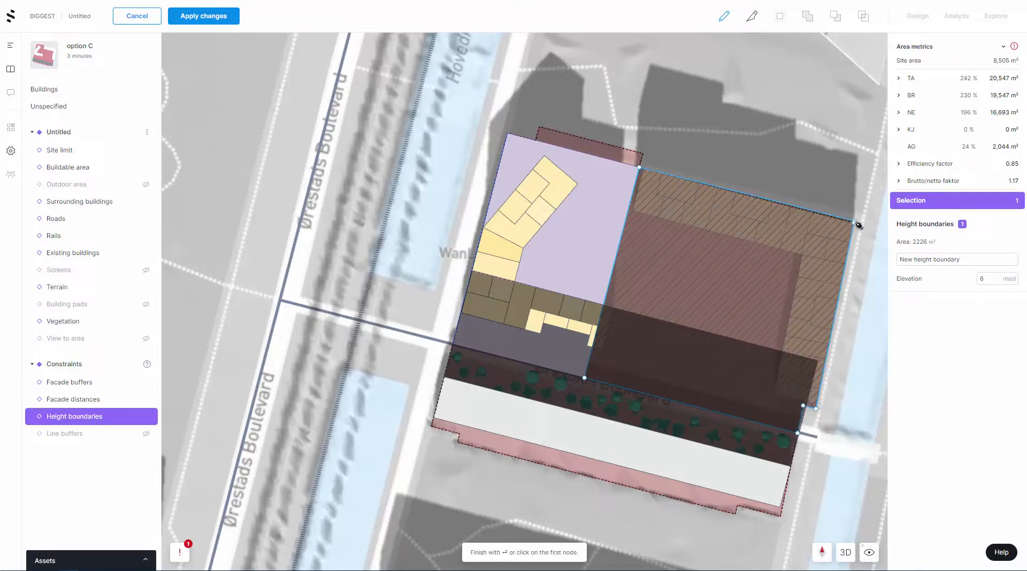
pyautogui.click(856, 223)
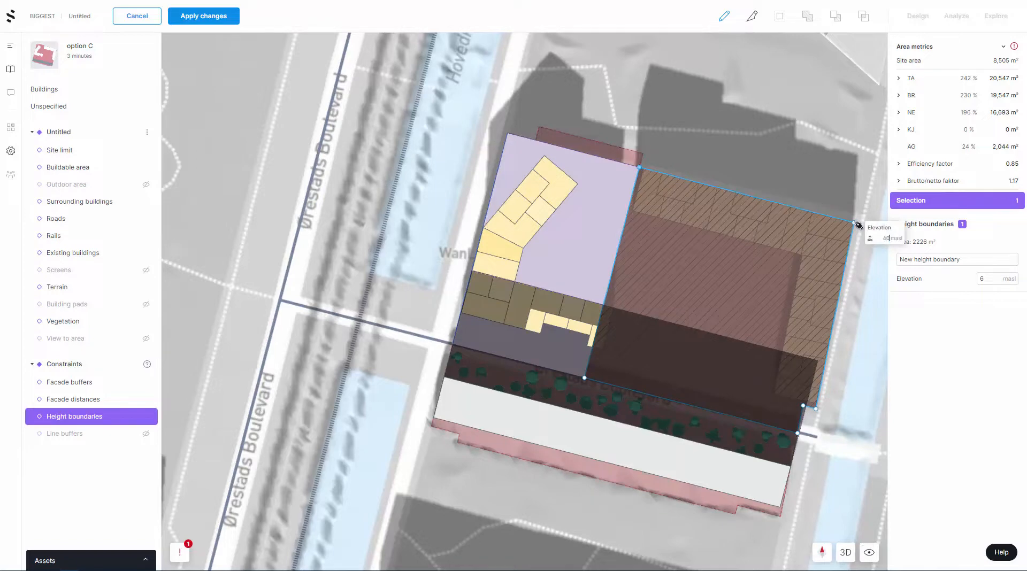
pyautogui.write('40')
pyautogui.press('Return')
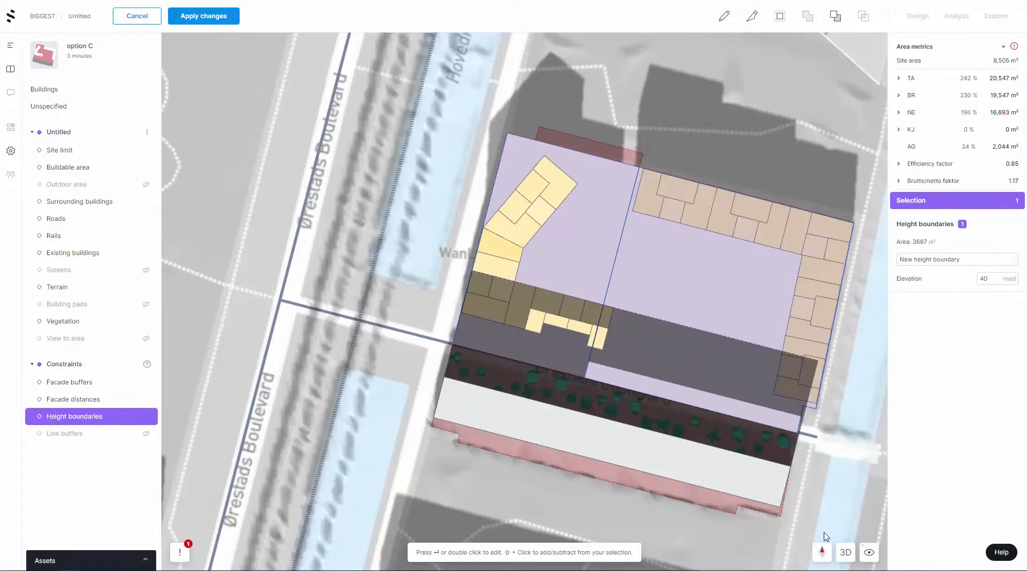
# Step: Switch to the 3D view and raise the western height boundary's elevation to 60 masl
pyautogui.click(845, 553)
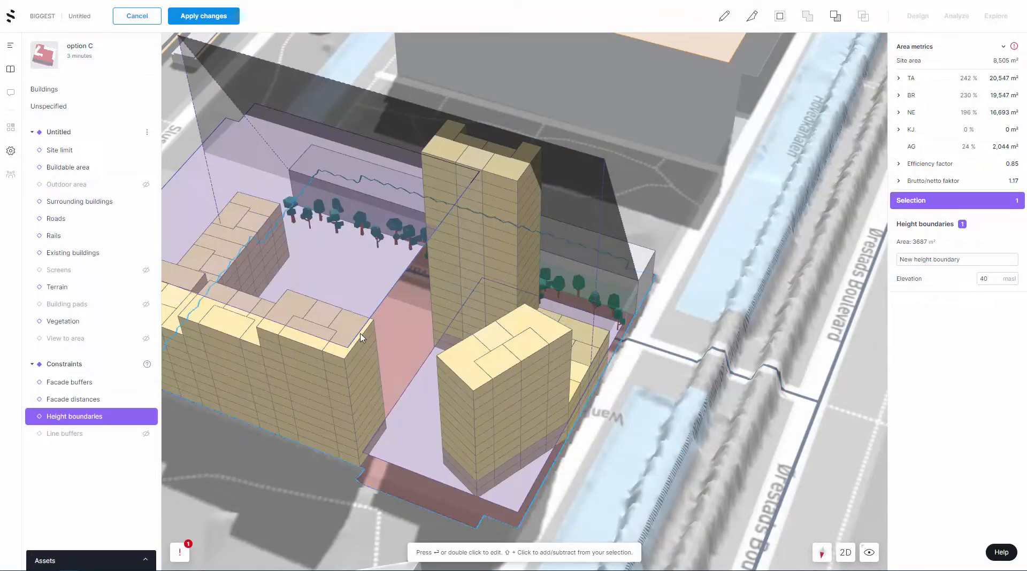
pyautogui.moveTo(360, 338); pyautogui.dragTo(359, 295, button='right')
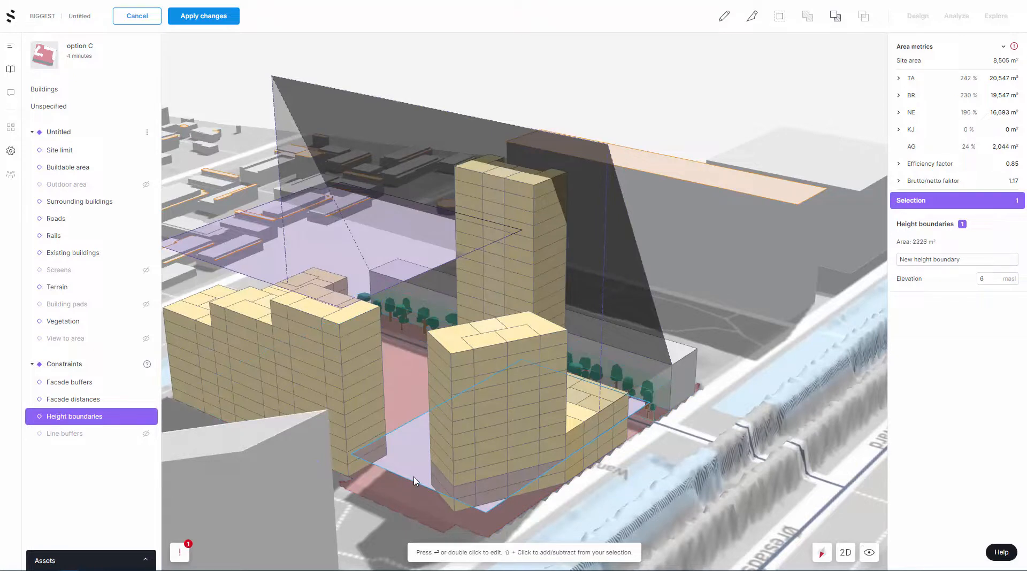
pyautogui.click(987, 279)
pyautogui.press('Return')
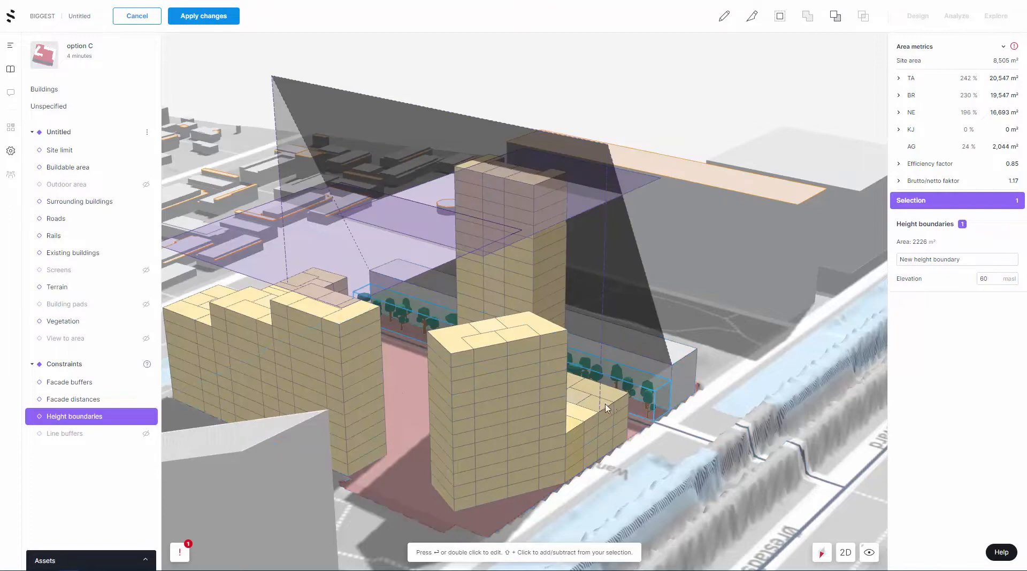
# Step: Set the western height boundary's elevation to 50 masl
pyautogui.moveTo(604, 404); pyautogui.dragTo(647, 405, button='right')
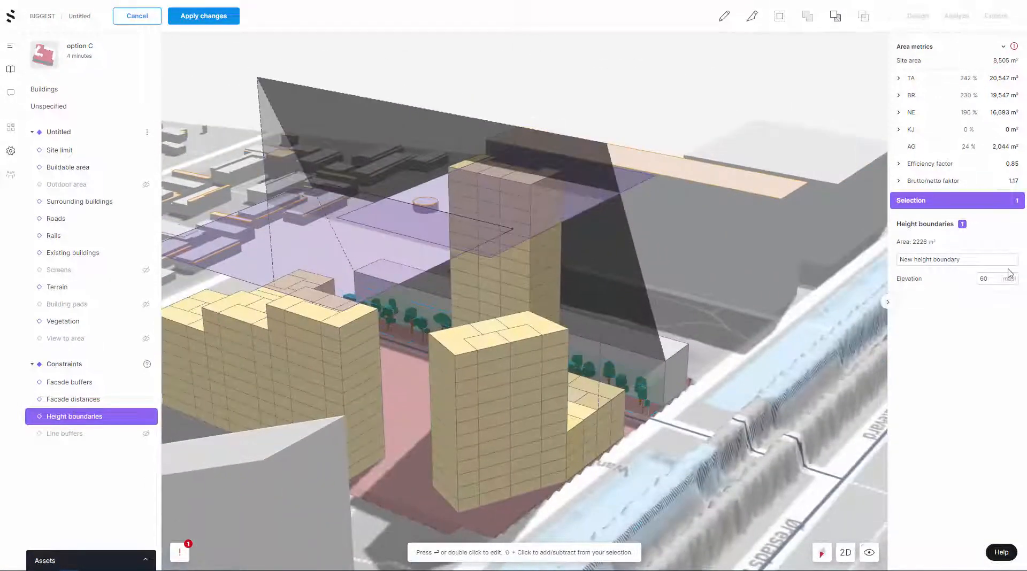
pyautogui.moveTo(992, 279); pyautogui.dragTo(961, 280)
pyautogui.press('Return')
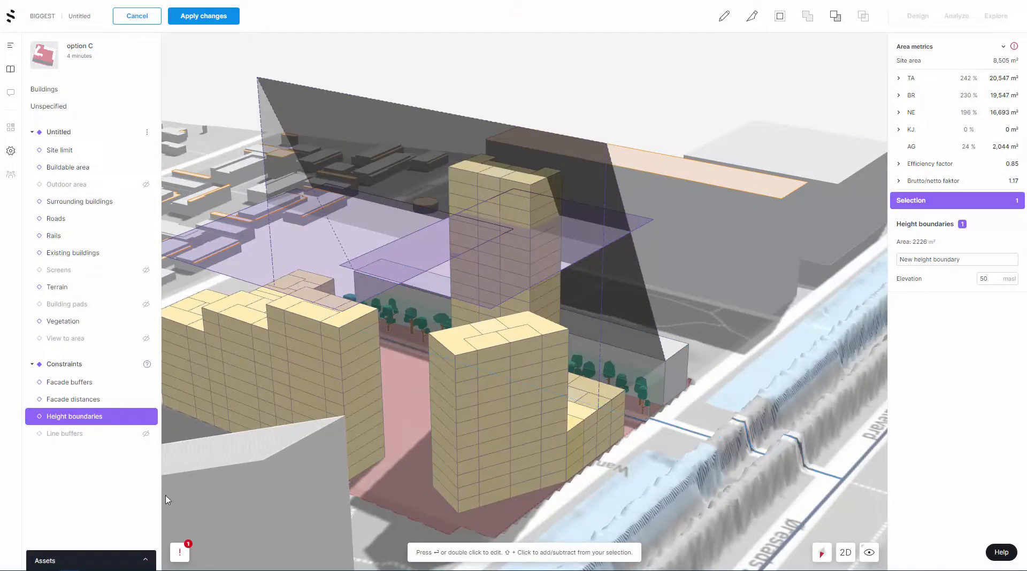
# Step: Show the line buffers layer and set the height ratio of the Neighbour 1 line buffer to 1
pyautogui.click(82, 436)
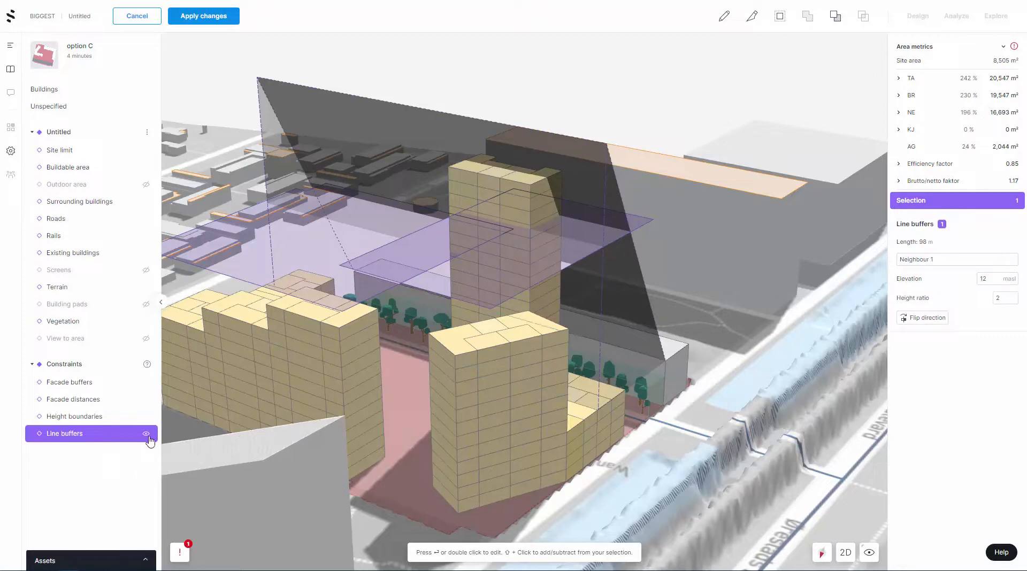
pyautogui.moveTo(569, 359); pyautogui.dragTo(615, 433, button='right')
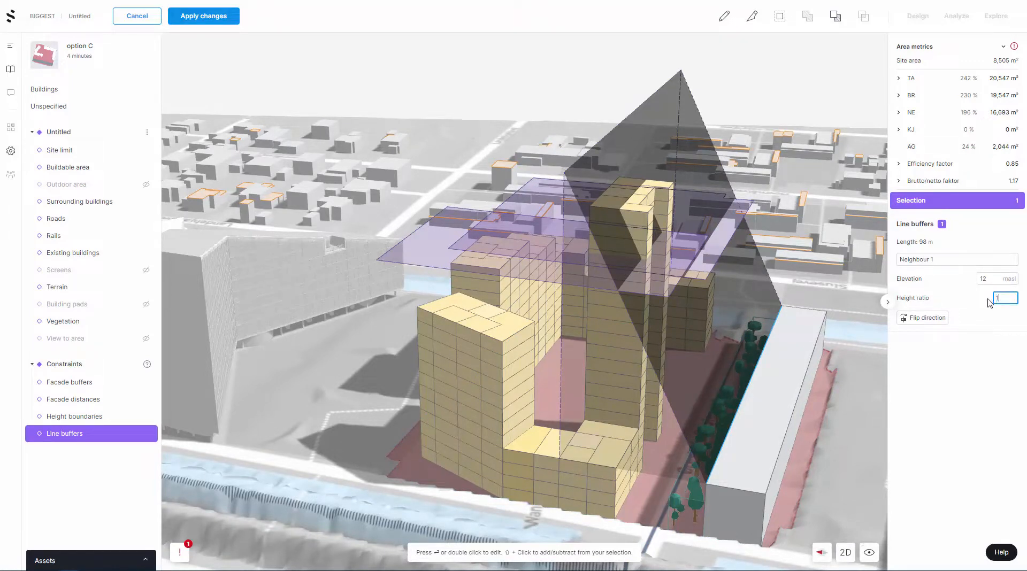
pyautogui.press('Return')
# Step: Set the Neighbour 1 line buffer's elevation to 0 masl and its height ratio to 3
pyautogui.moveTo(646, 402); pyautogui.dragTo(708, 378, button='right')
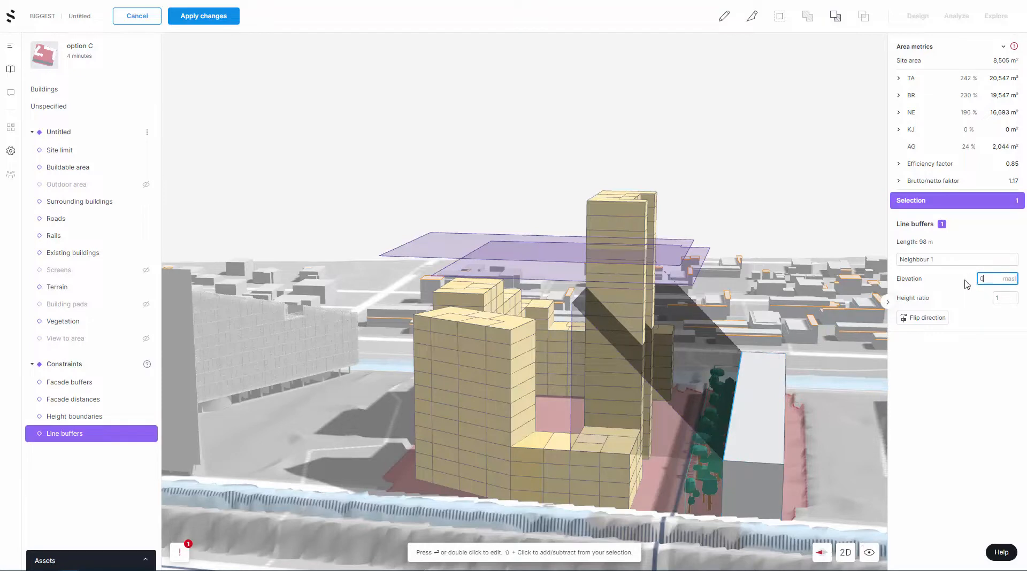
pyautogui.click(1012, 299)
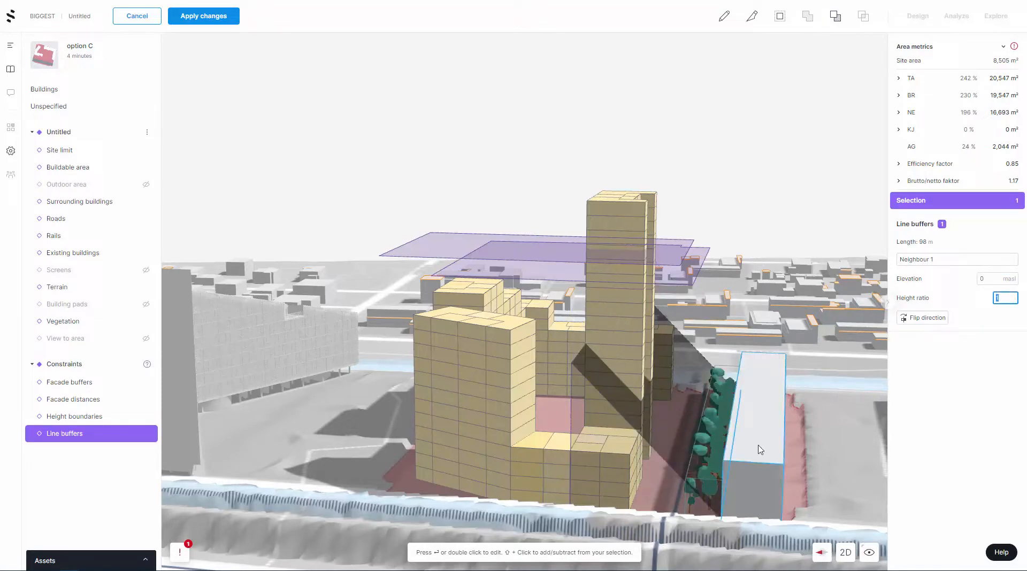
pyautogui.moveTo(733, 486); pyautogui.dragTo(771, 508, button='right')
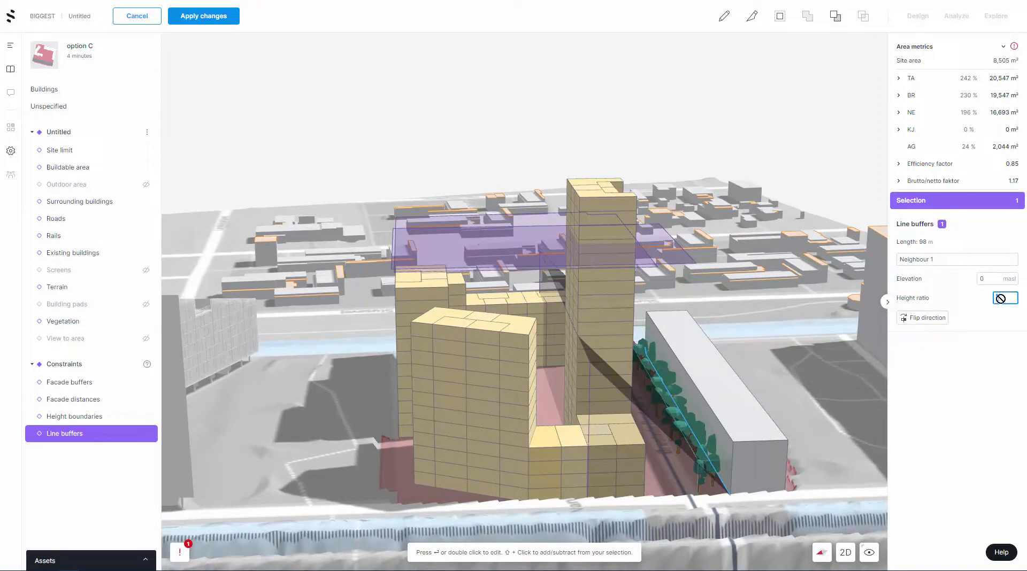
pyautogui.write('3')
pyautogui.press('Return')
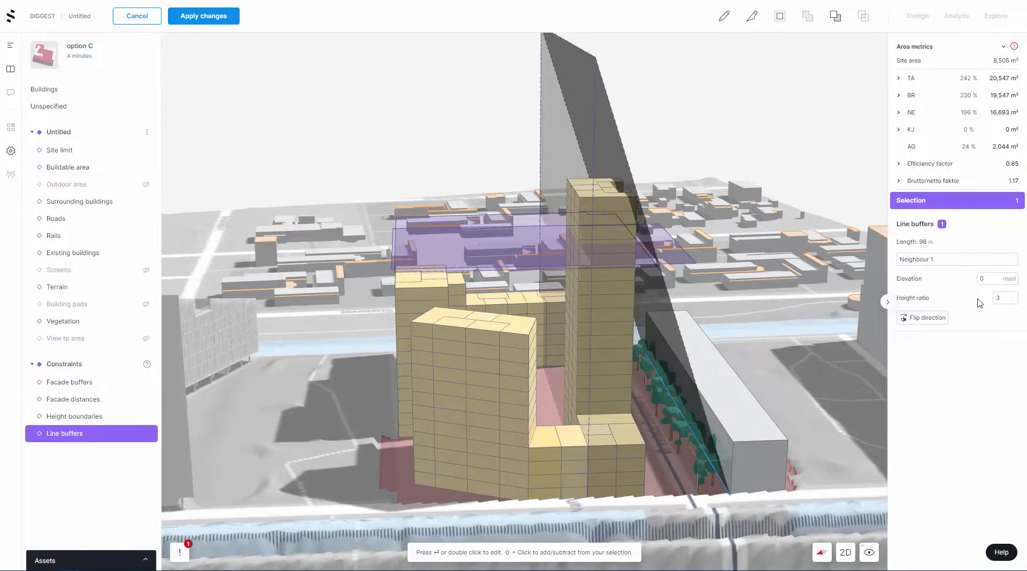
# Step: Flip the direction of the Neighbour 1 line buffer and flip it back
pyautogui.click(913, 320)
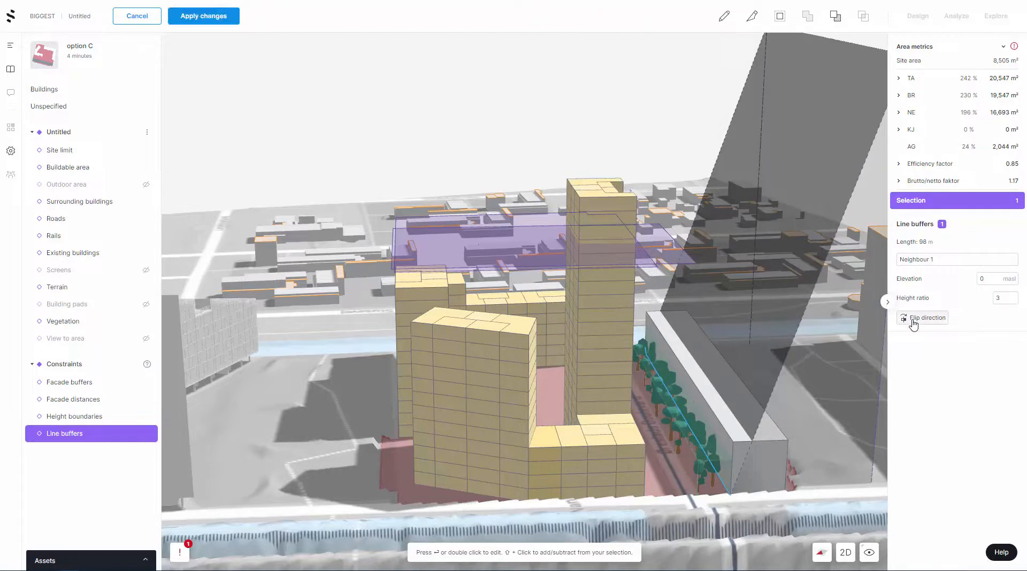
pyautogui.click(907, 321)
pyautogui.moveTo(838, 327); pyautogui.dragTo(762, 325, button='right')
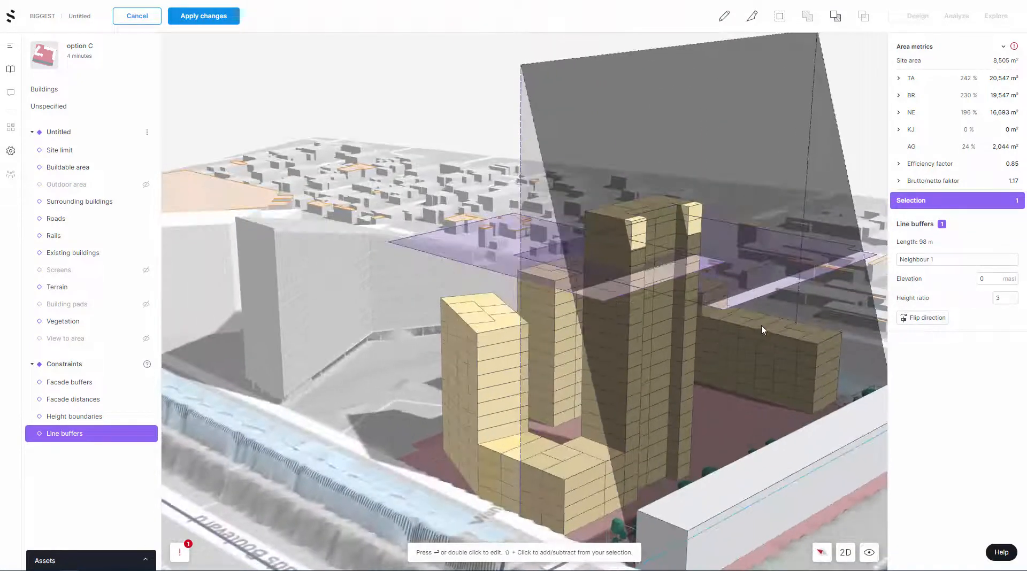
# Step: Review the facade buffers, facade distances, height boundaries and line buffers defined for the site
pyautogui.click(67, 383)
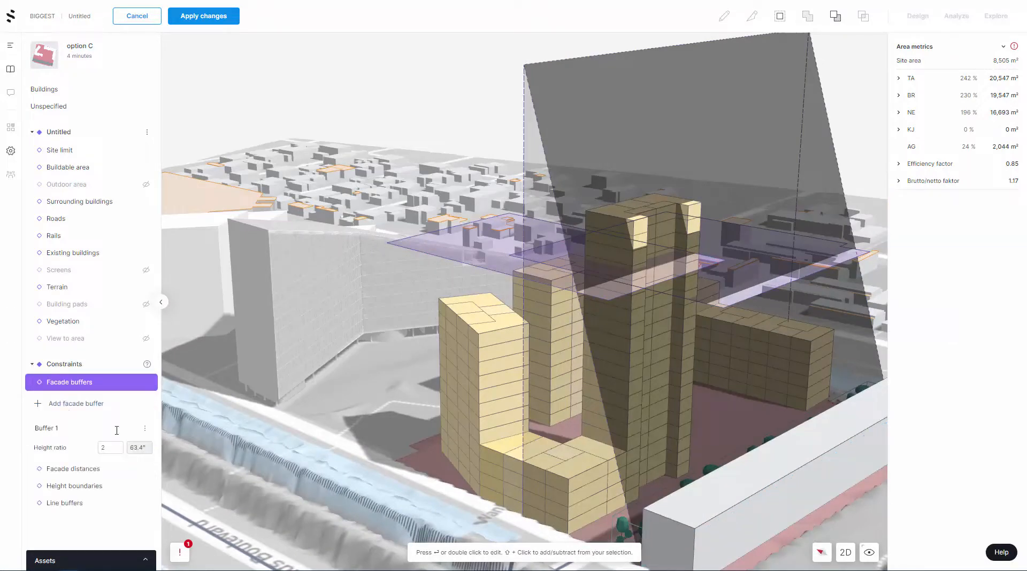
pyautogui.click(58, 473)
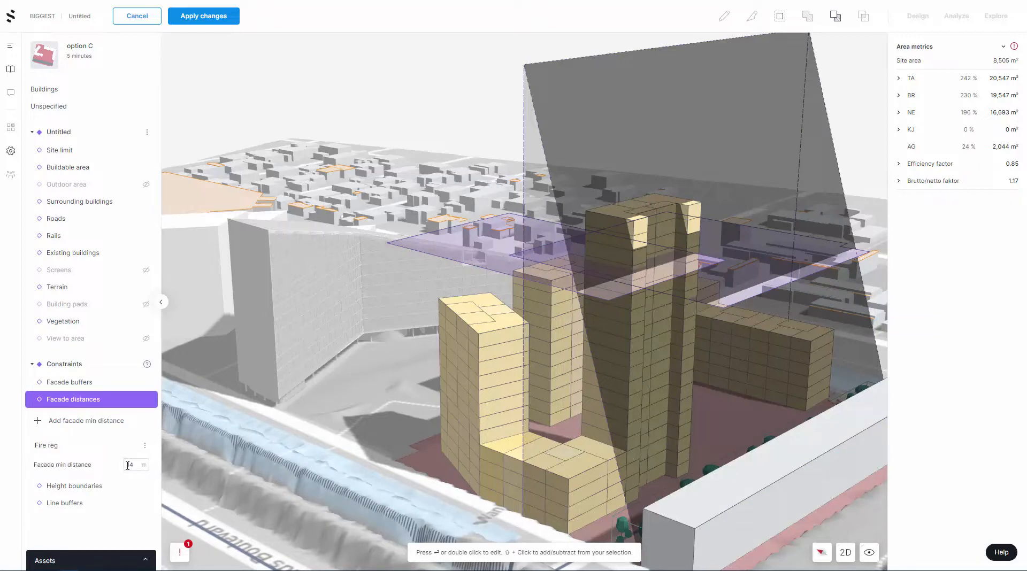
pyautogui.click(76, 486)
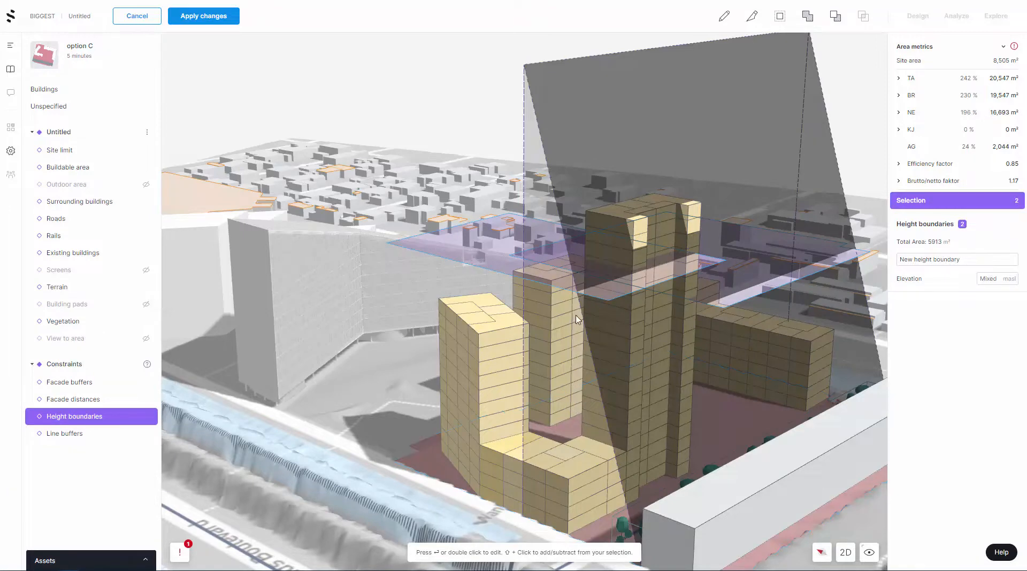
pyautogui.moveTo(537, 292); pyautogui.dragTo(642, 293)
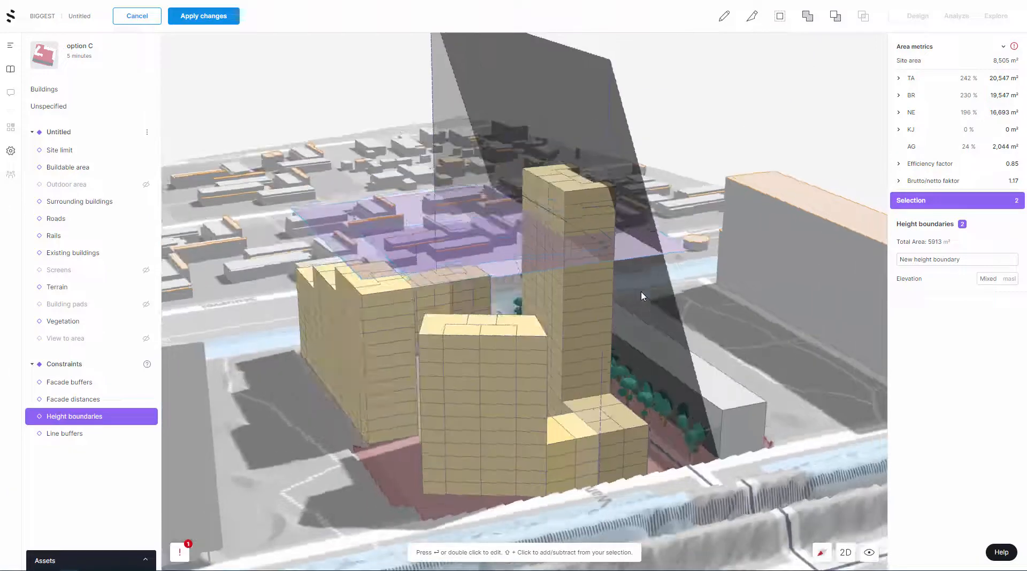
pyautogui.click(90, 434)
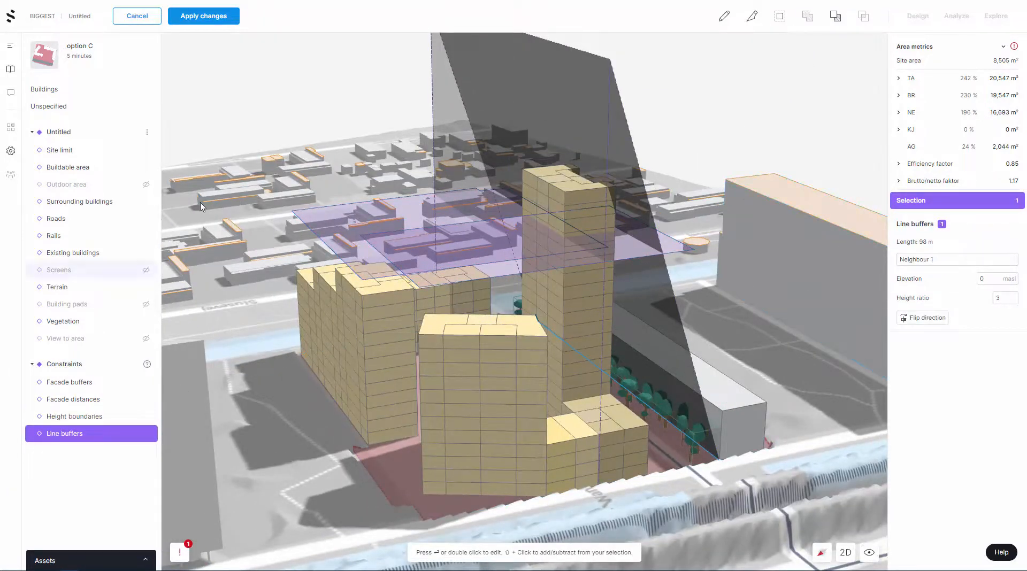
# Step: Apply the constraint changes to the current scenario and turn on the Constraints rapid analysis
pyautogui.click(221, 20)
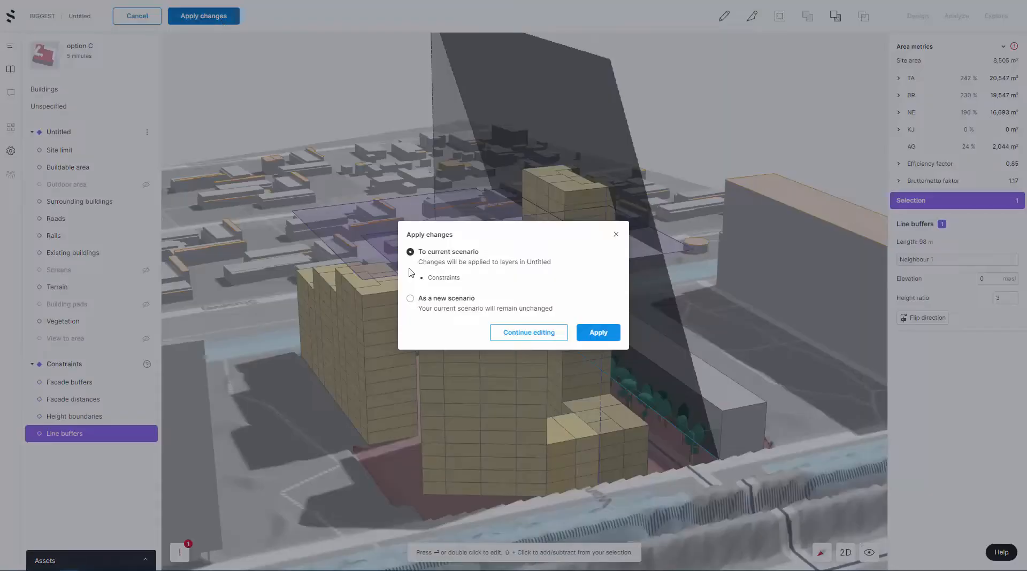
pyautogui.click(596, 336)
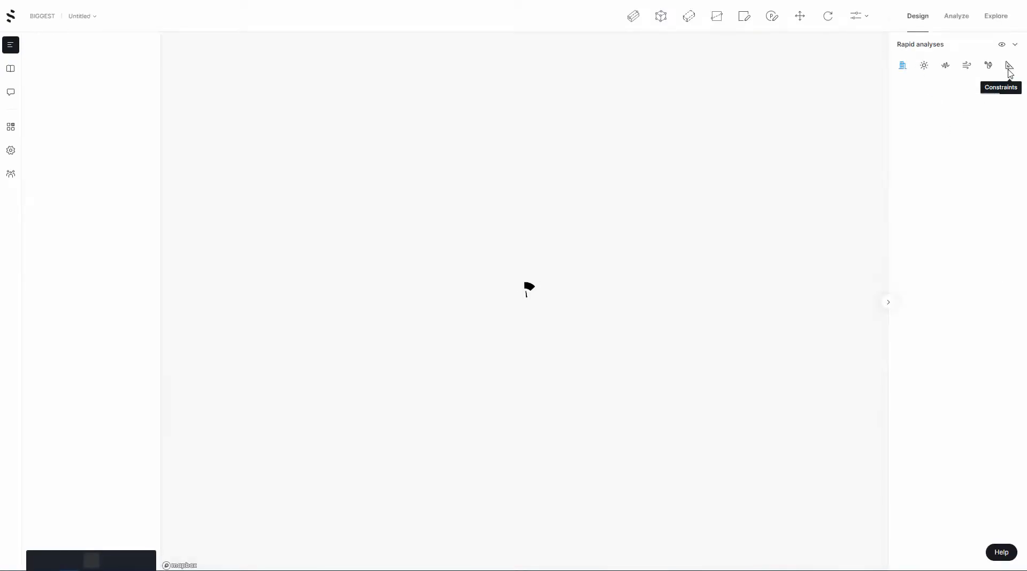
pyautogui.moveTo(1010, 72)
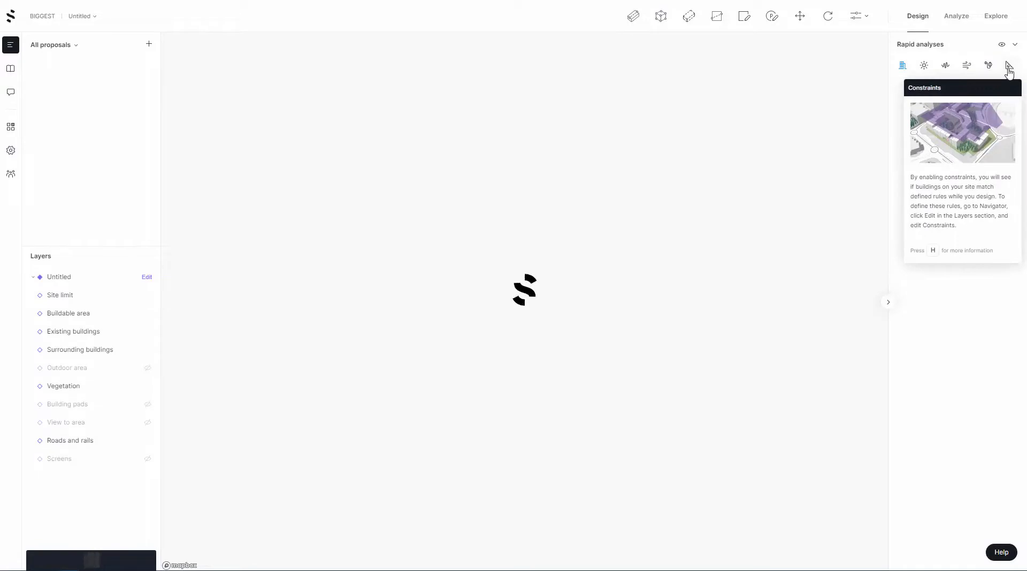
pyautogui.click(1009, 67)
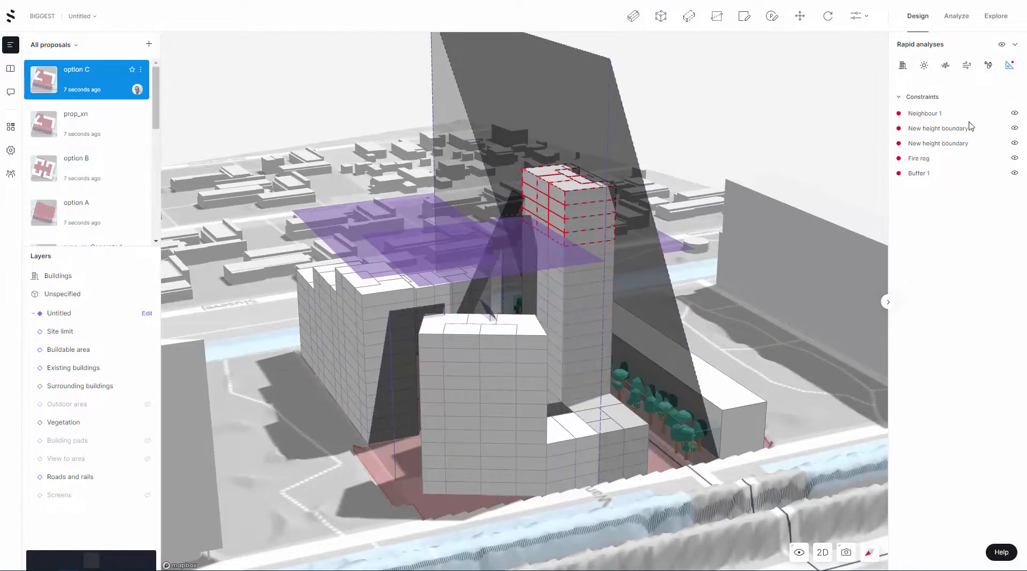
# Step: Hide the Neighbour 1, both height boundary and Fire reg constraints so that only Buffer 1 is displayed
pyautogui.click(1014, 174)
pyautogui.click(1016, 176)
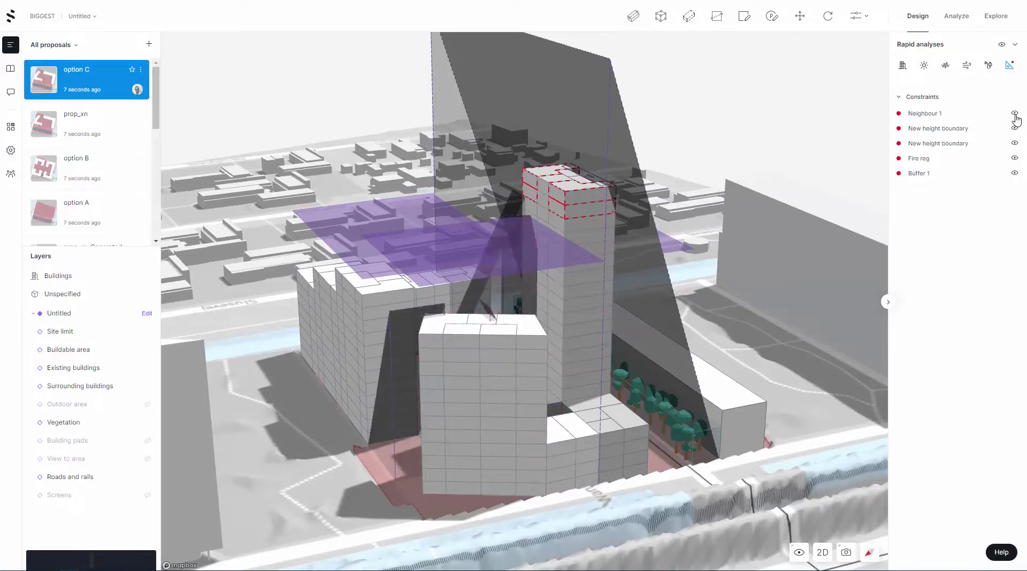
pyautogui.click(1015, 115)
pyautogui.moveTo(776, 204); pyautogui.dragTo(856, 234, button='right')
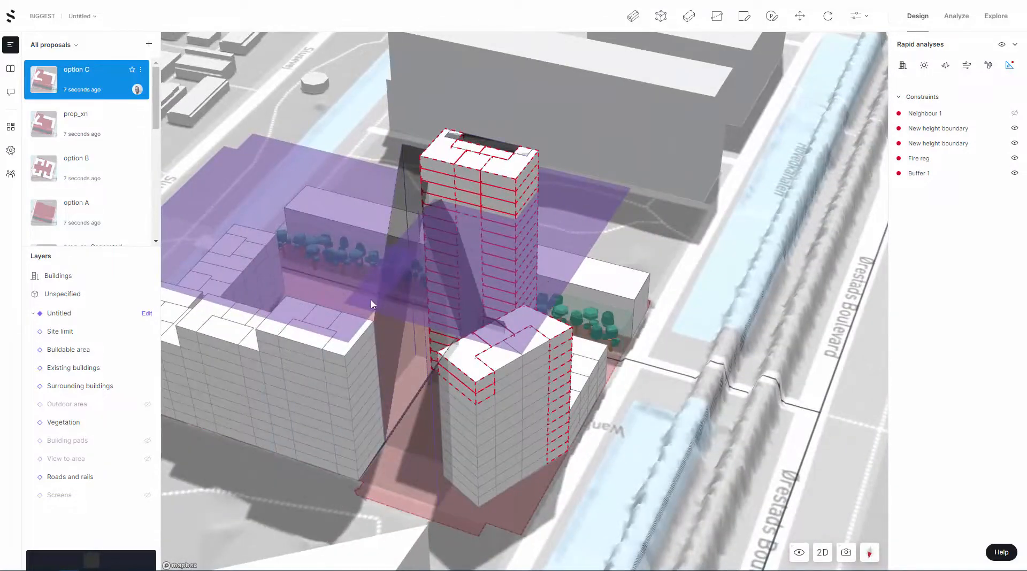
pyautogui.click(1015, 129)
pyautogui.click(1015, 143)
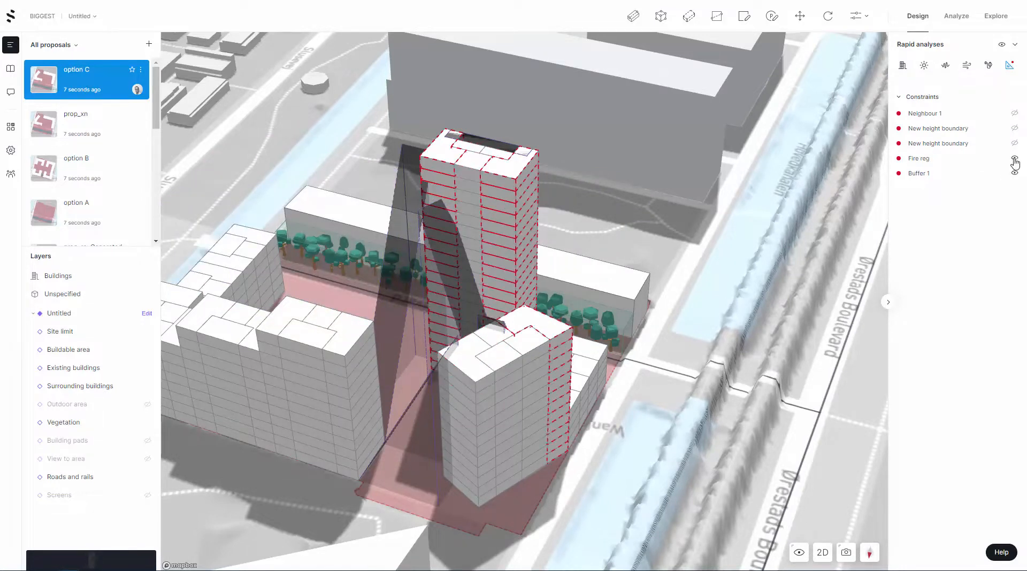
pyautogui.click(1015, 161)
pyautogui.moveTo(569, 271); pyautogui.dragTo(759, 253, button='right')
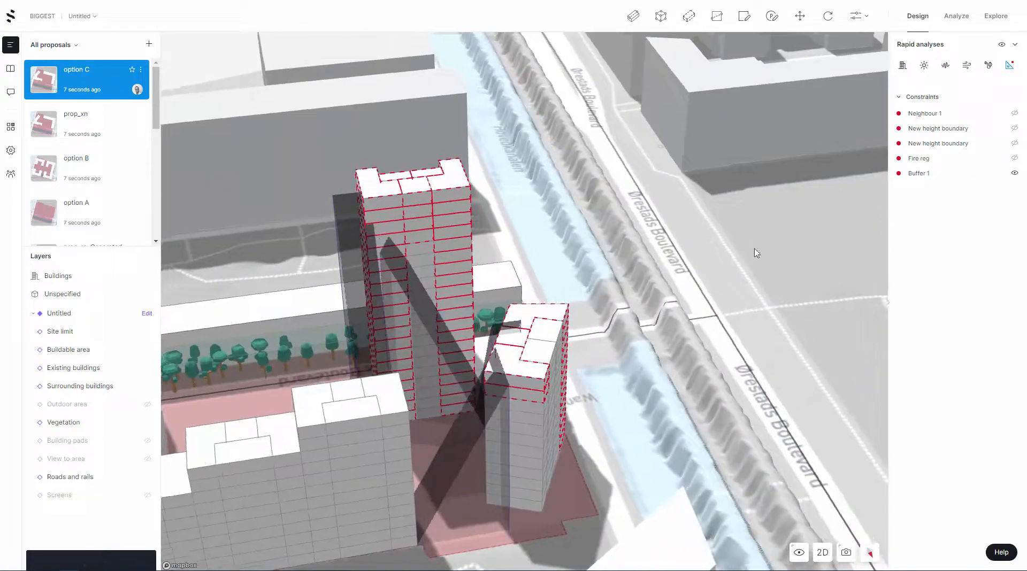
pyautogui.click(1014, 174)
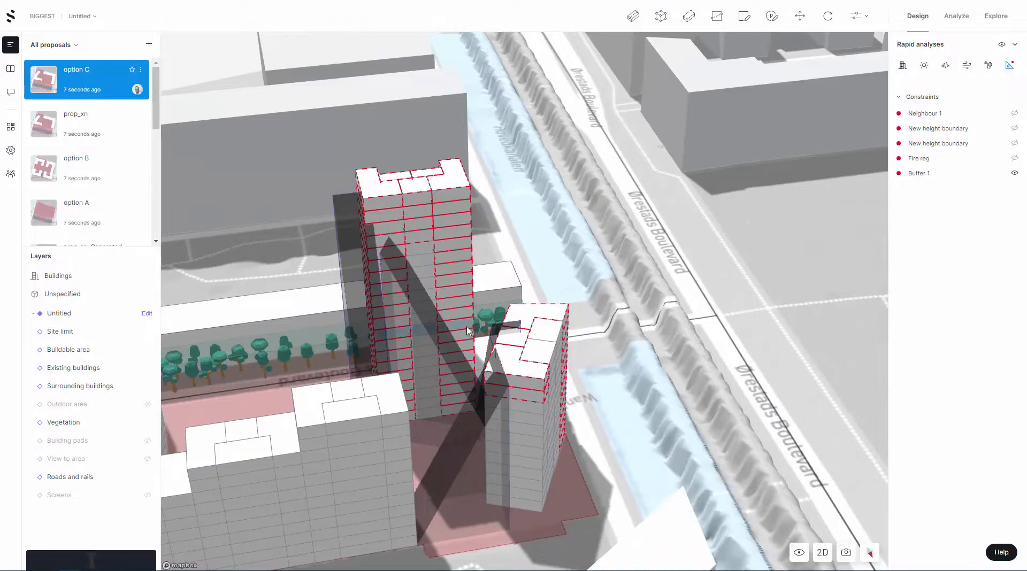
# Step: Lower the main block of the smaller tower beside the canal to 11 floors and finally to 10
pyautogui.moveTo(600, 283); pyautogui.dragTo(519, 378, button='right')
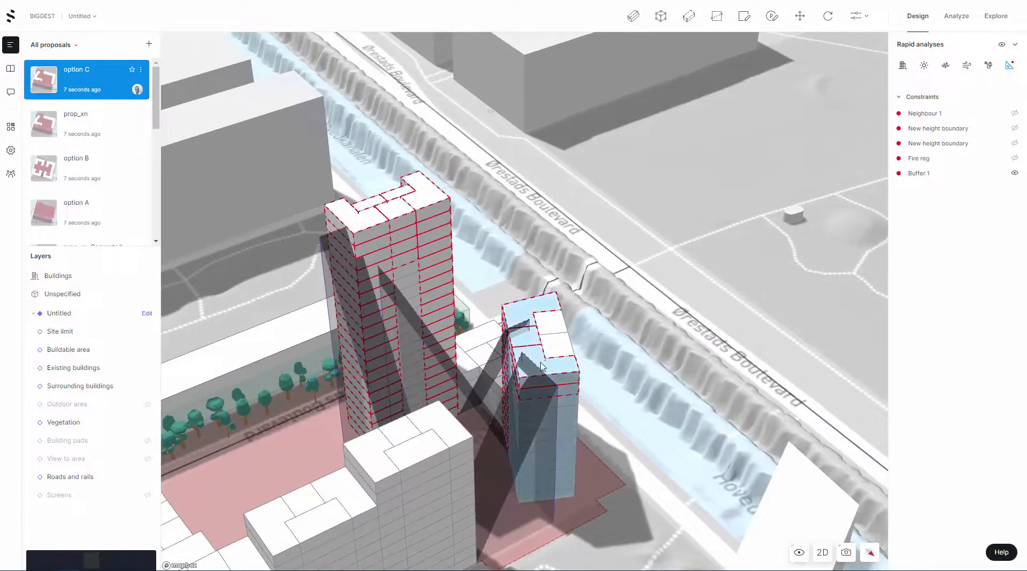
pyautogui.click(542, 369)
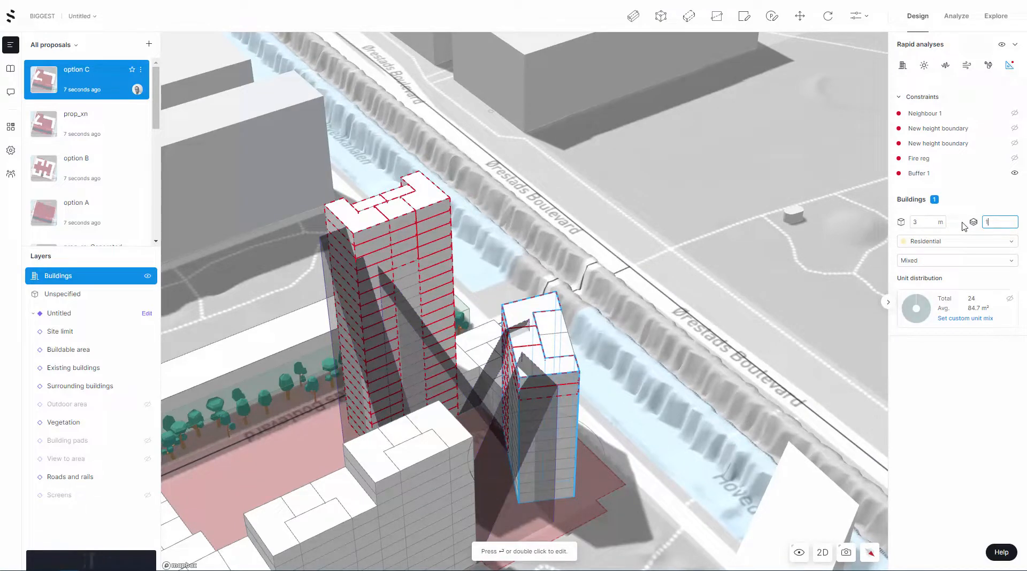
pyautogui.press('Return')
pyautogui.moveTo(655, 348); pyautogui.dragTo(724, 348, button='right')
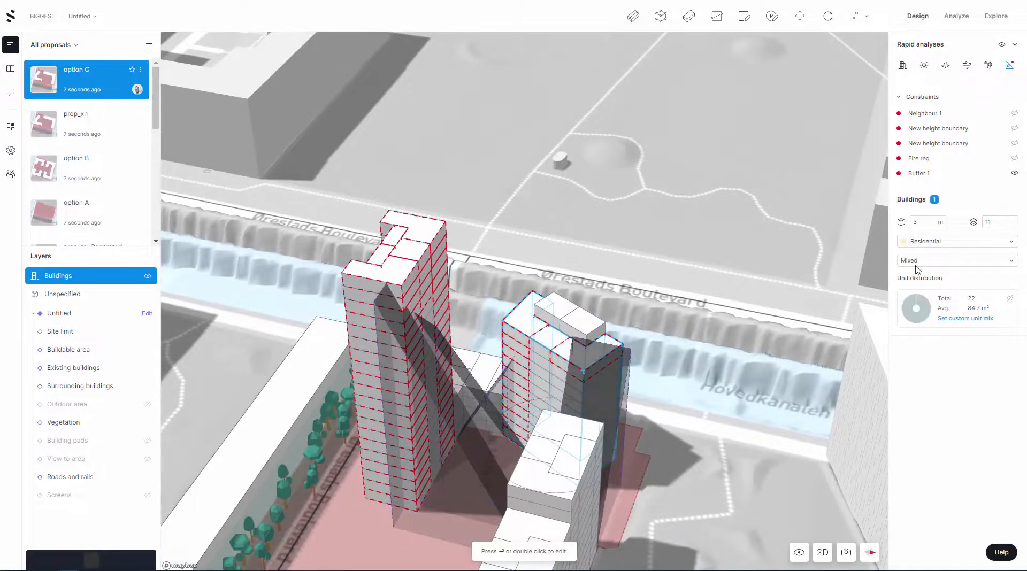
pyautogui.write('1')
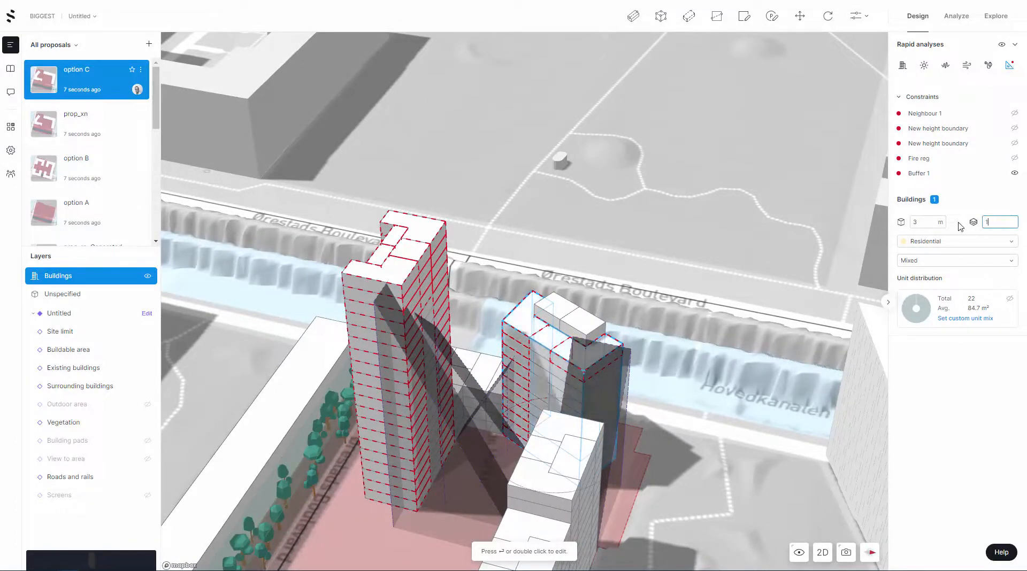
pyautogui.write('0')
pyautogui.moveTo(617, 304)
pyautogui.mouseDown(button='right')
pyautogui.moveTo(544, 301)
pyautogui.moveTo(618, 303)
pyautogui.mouseUp(button='right')
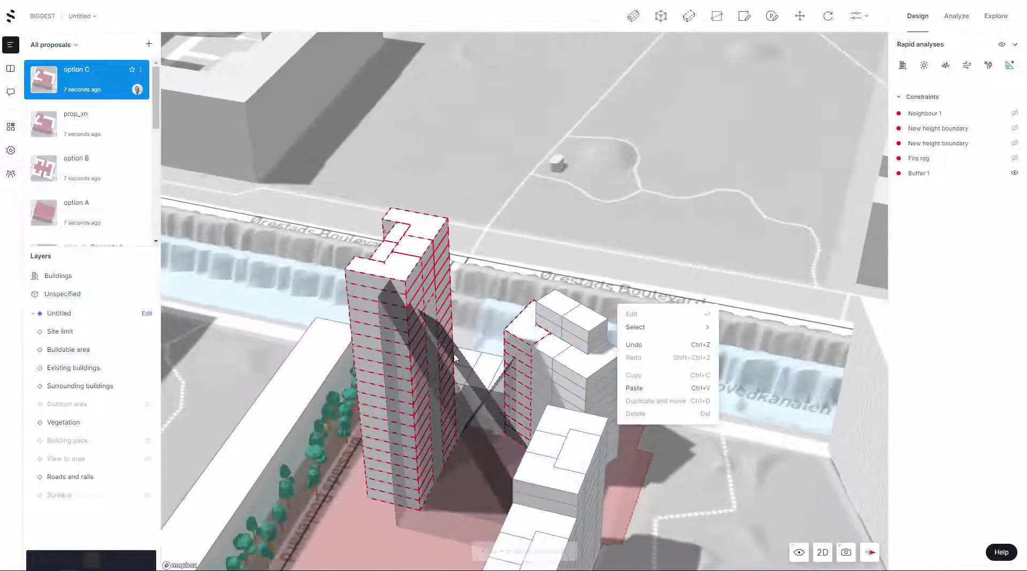
pyautogui.scroll(5, 454, 358)
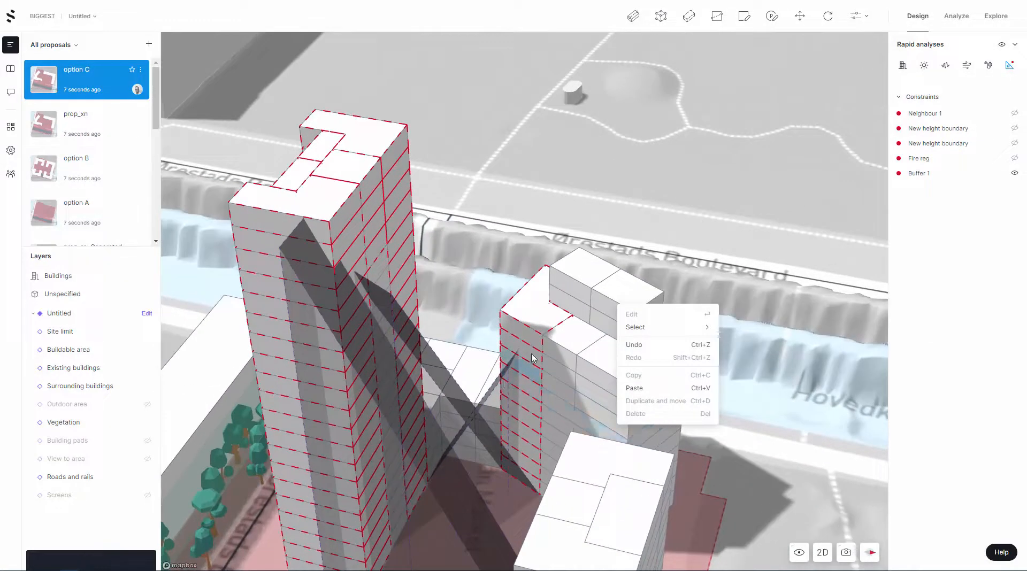
pyautogui.doubleClick(522, 318)
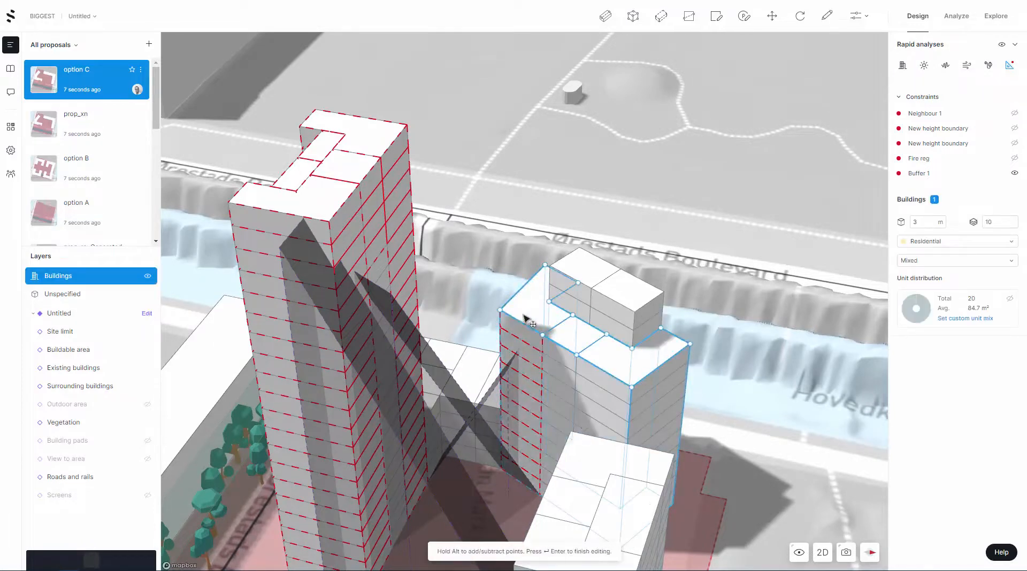
pyautogui.press('Return')
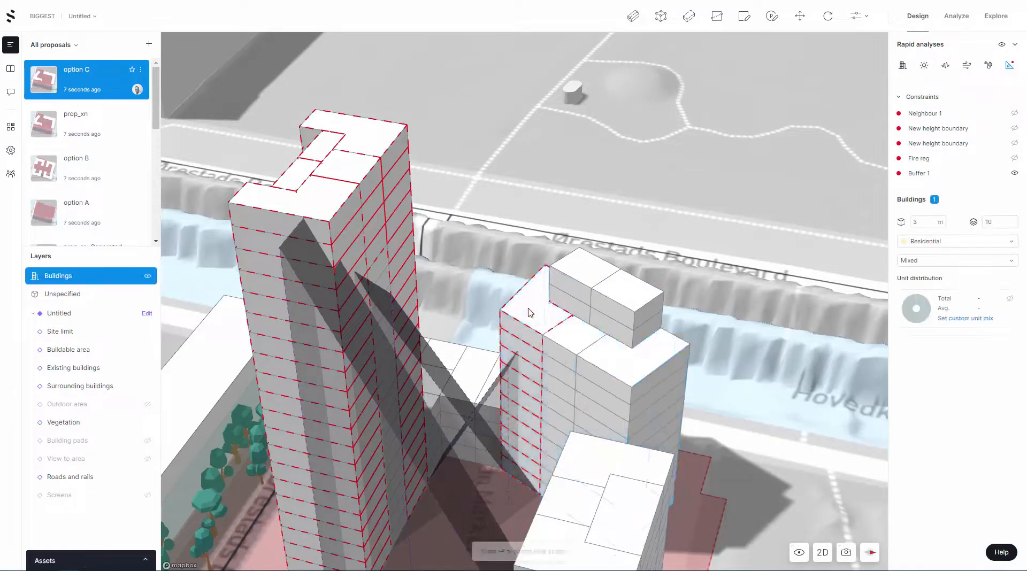
pyautogui.doubleClick(529, 313)
pyautogui.click(516, 284)
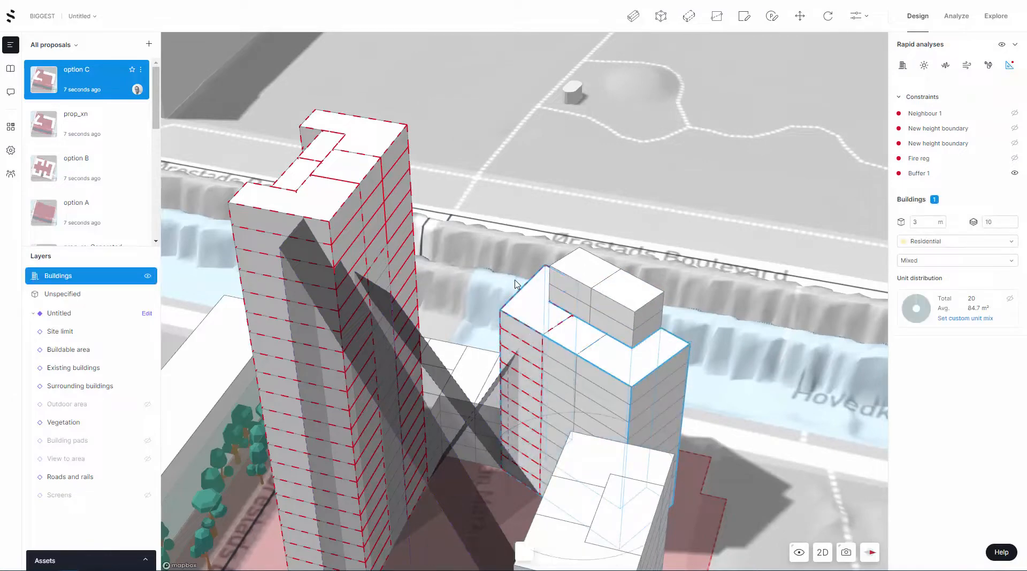
# Step: Examine the Buffer 1 violations around the smaller tower and its taller inner block in plan and 3D
pyautogui.moveTo(517, 390); pyautogui.dragTo(478, 414, button='right')
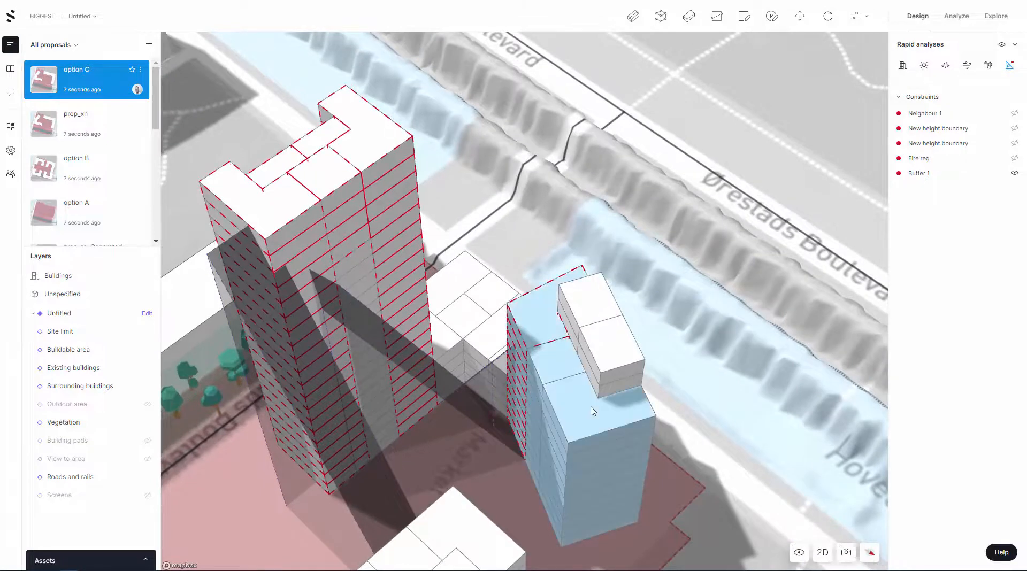
pyautogui.click(596, 449)
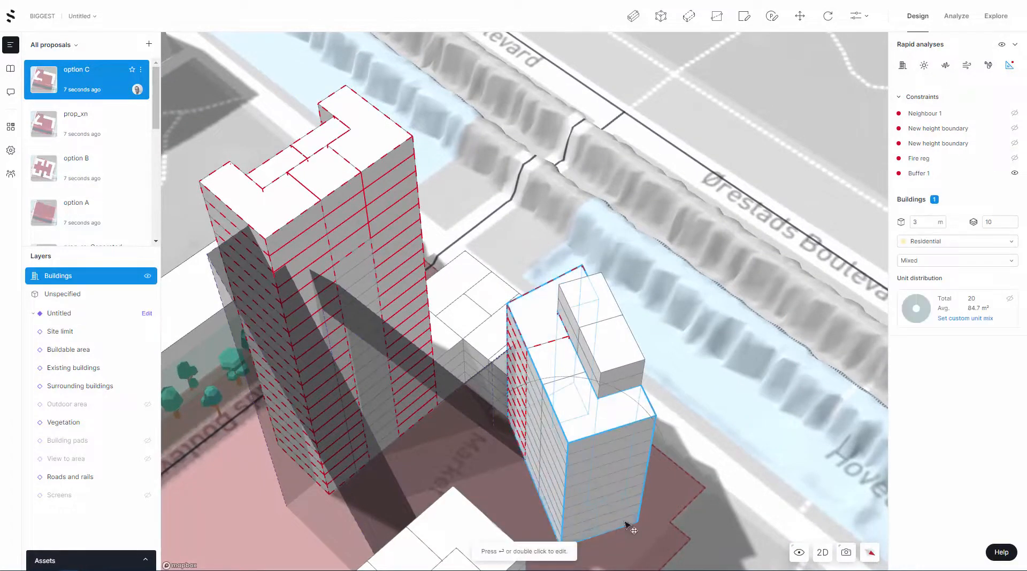
pyautogui.click(826, 557)
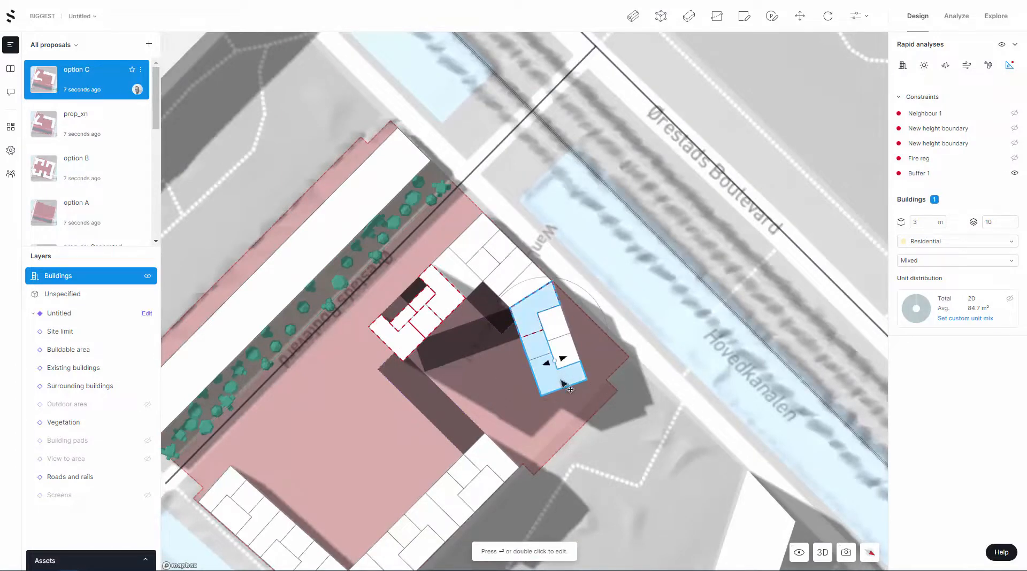
pyautogui.click(554, 335)
pyautogui.moveTo(512, 399); pyautogui.dragTo(667, 376, button='right')
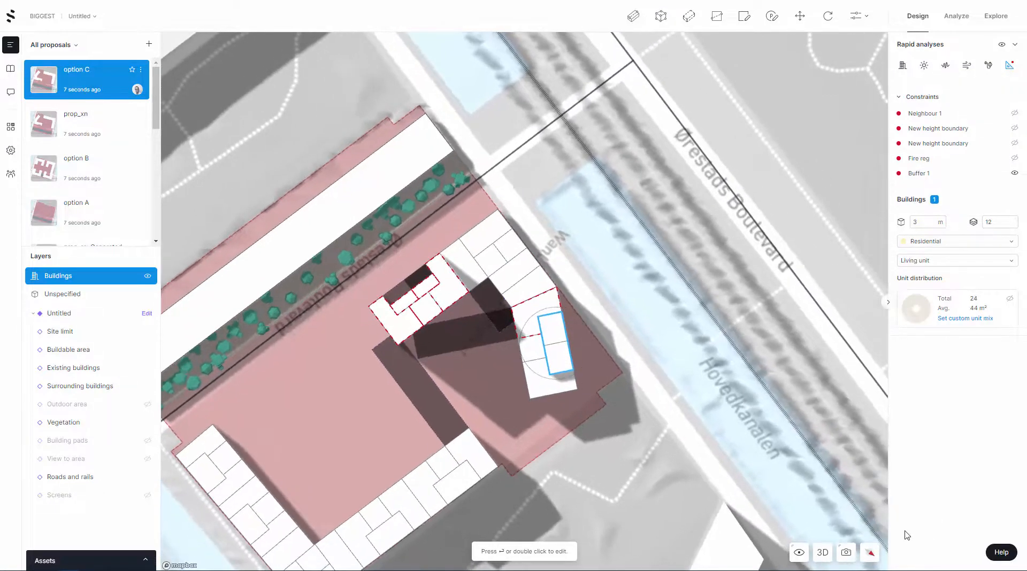
pyautogui.click(822, 558)
pyautogui.moveTo(464, 484); pyautogui.dragTo(386, 481, button='right')
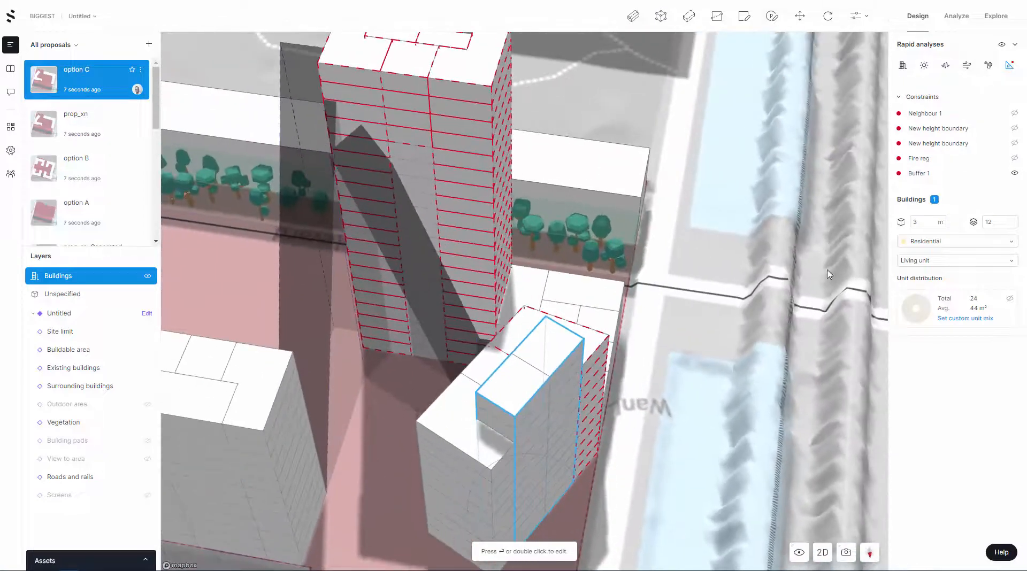
pyautogui.moveTo(315, 204)
pyautogui.mouseDown(button='right')
pyautogui.moveTo(357, 206)
pyautogui.moveTo(323, 216)
pyautogui.mouseUp(button='right')
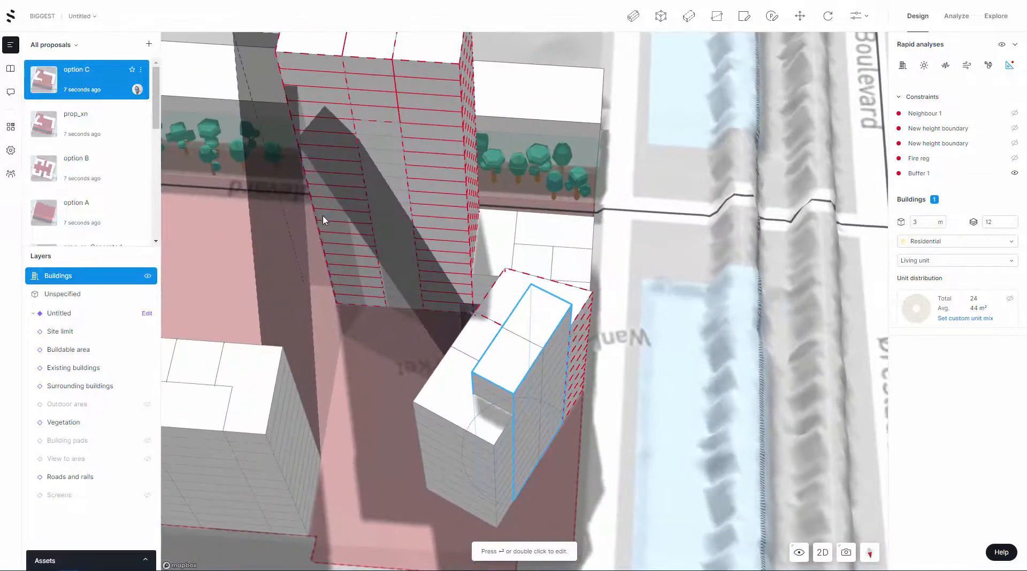
pyautogui.moveTo(284, 159); pyautogui.dragTo(284, 143, button='right')
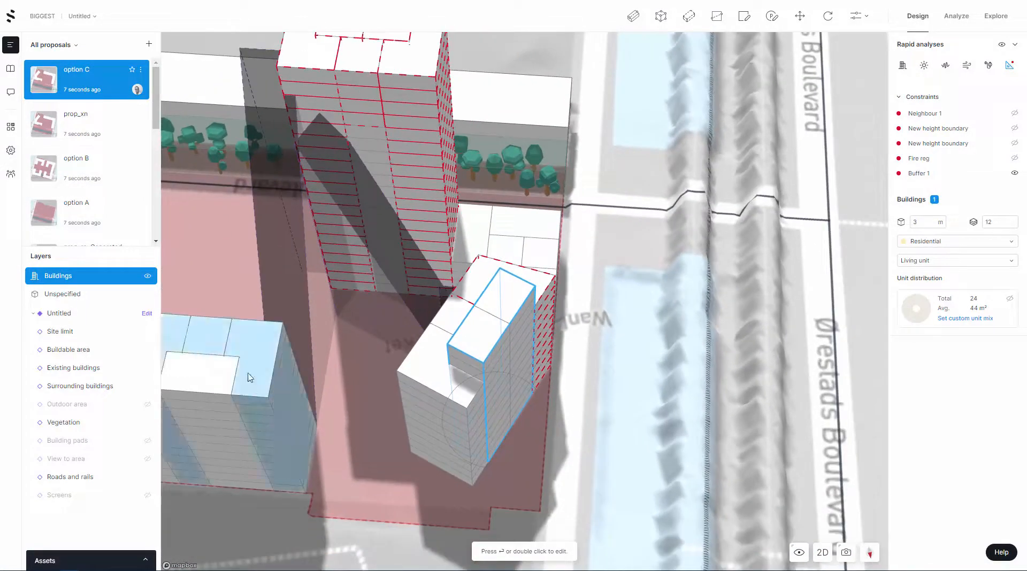
# Step: In plan view, delete the 12-floor end block of the building row facing the smaller tower
pyautogui.click(822, 553)
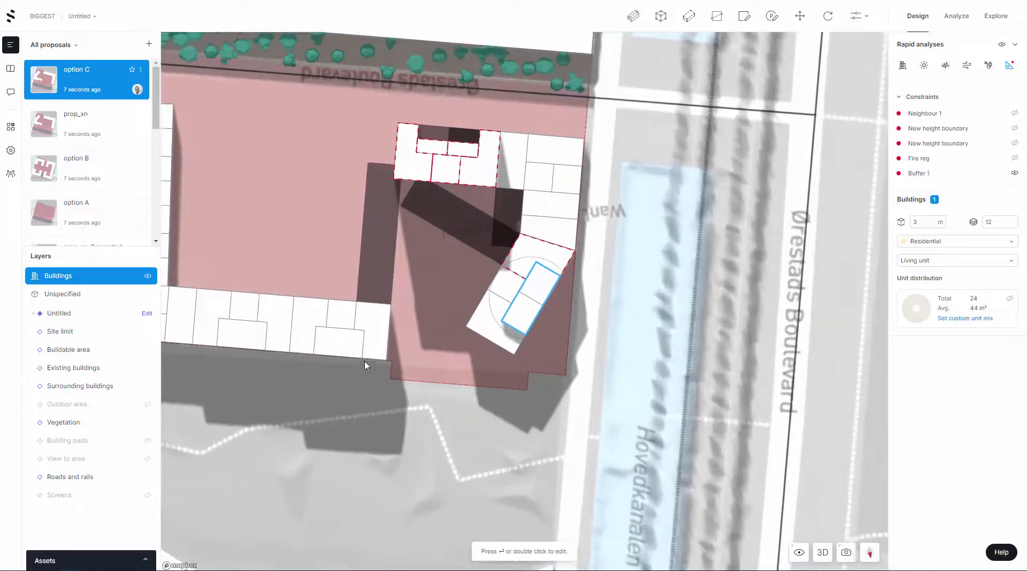
pyautogui.click(348, 324)
pyautogui.press('Escape')
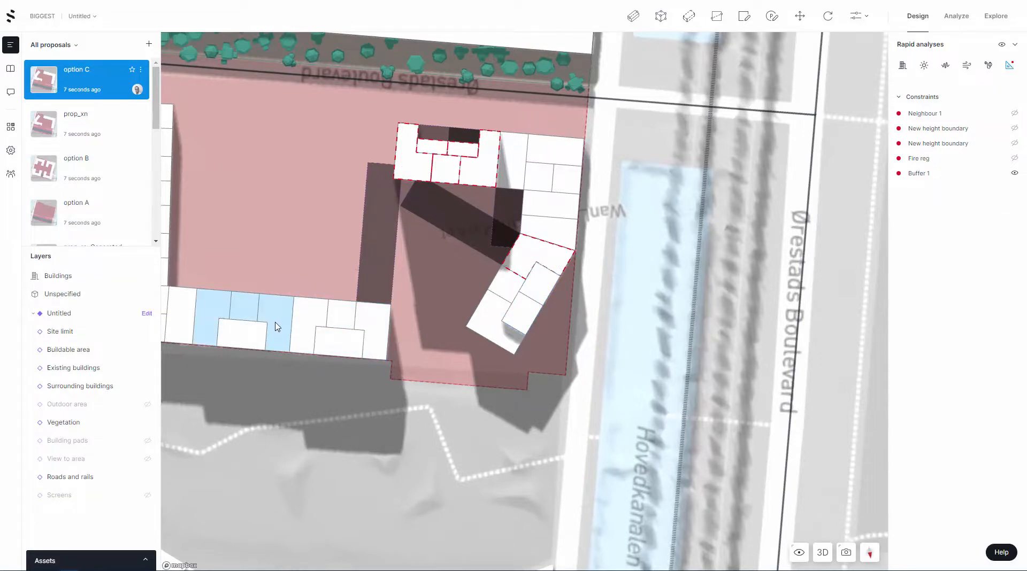
pyautogui.click(332, 340)
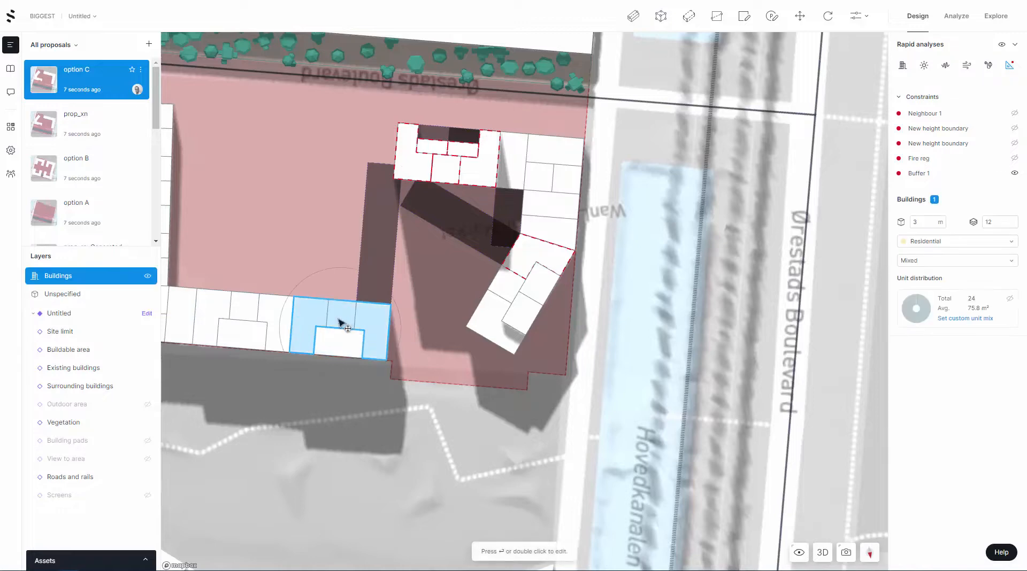
pyautogui.press('Delete')
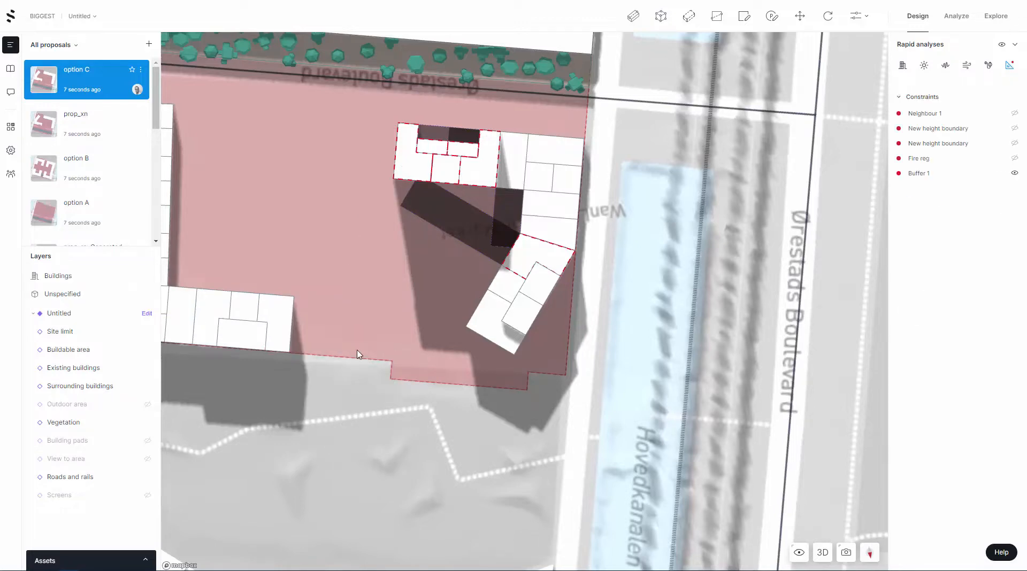
# Step: Return to the 3D view, hide the Buffer 1 constraint and display Fire reg instead
pyautogui.moveTo(357, 354); pyautogui.dragTo(399, 320, button='right')
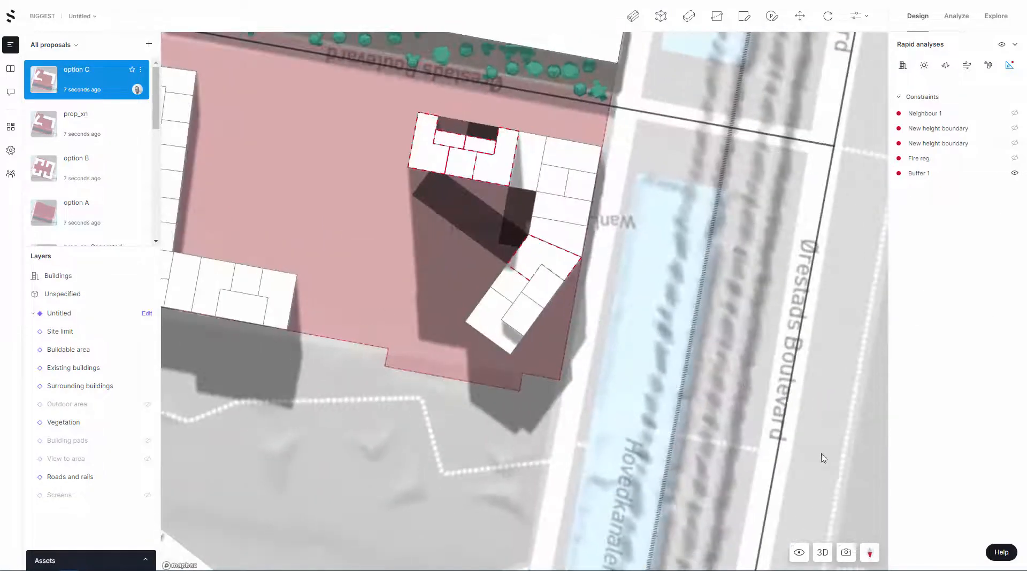
pyautogui.click(824, 553)
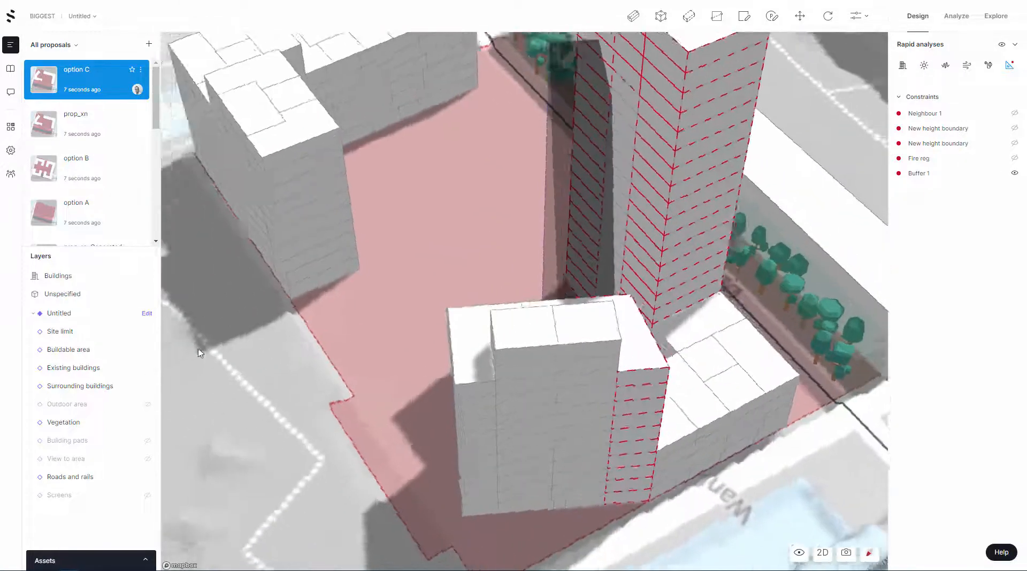
pyautogui.moveTo(201, 353); pyautogui.dragTo(418, 357, button='right')
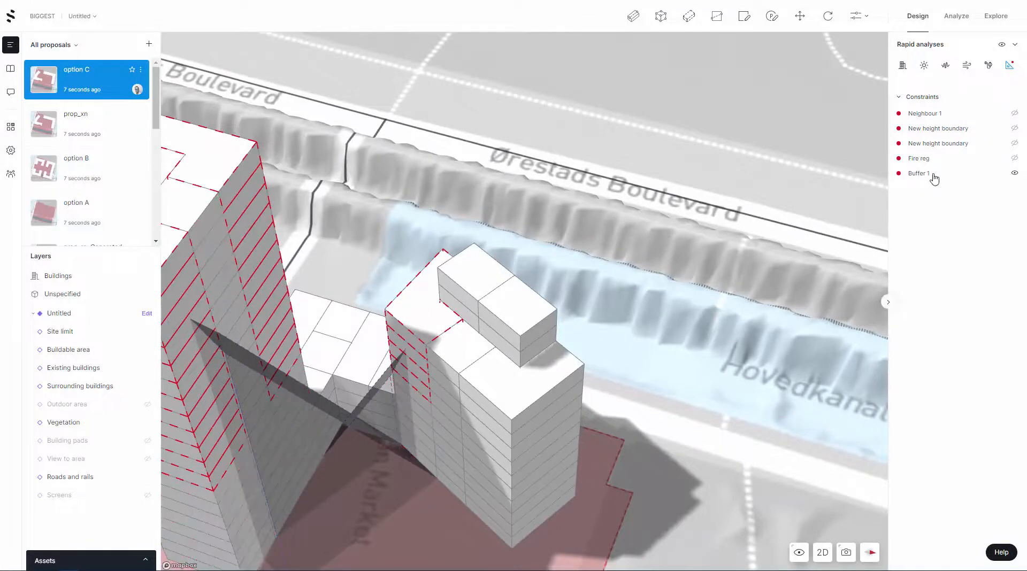
pyautogui.click(1014, 174)
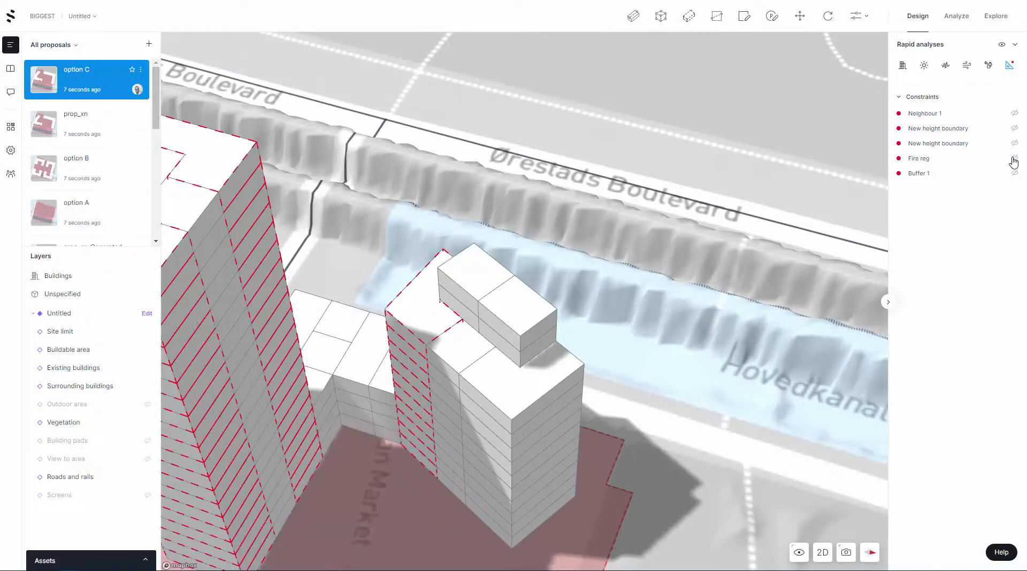
pyautogui.click(1015, 158)
# Step: Examine the Fire reg violations on the tall tower and its neighbouring buildings from several sides and in plan
pyautogui.moveTo(378, 284); pyautogui.dragTo(398, 268, button='right')
pyautogui.scroll(-5, 398, 269)
pyautogui.moveTo(401, 319); pyautogui.dragTo(509, 309, button='right')
pyautogui.scroll(5, 471, 286)
pyautogui.scroll(3, 470, 290)
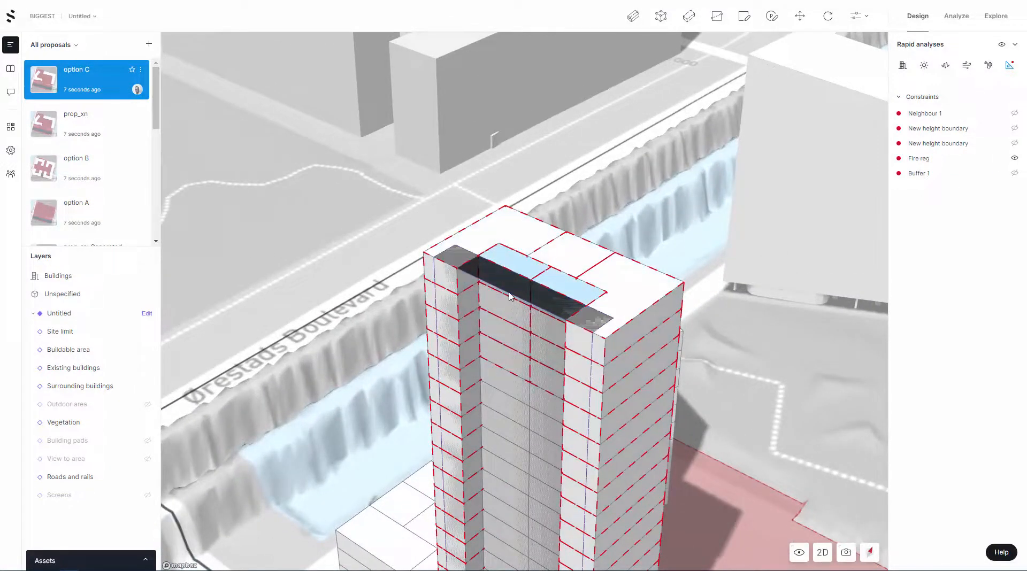
pyautogui.moveTo(535, 374); pyautogui.dragTo(404, 390, button='right')
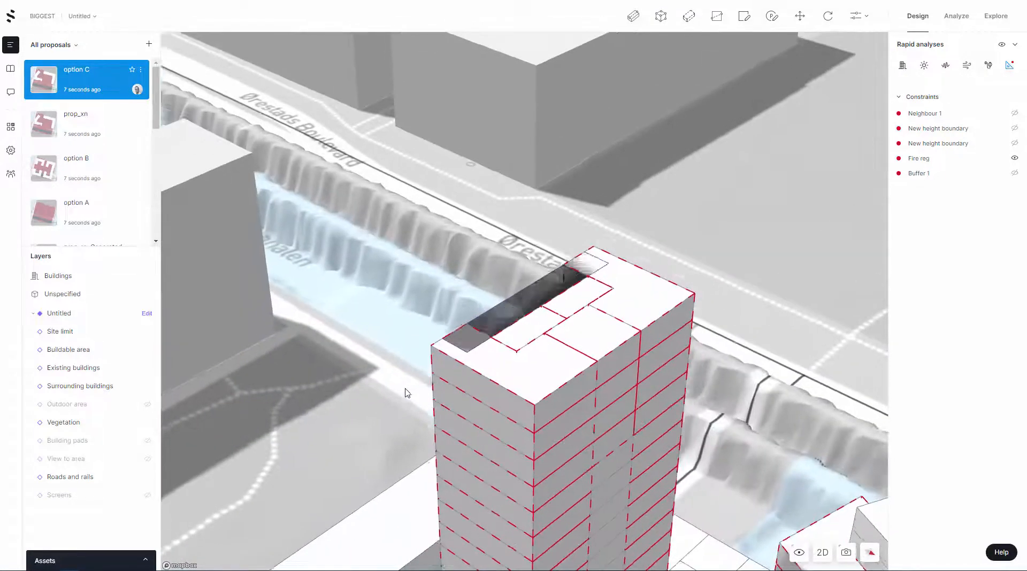
pyautogui.moveTo(641, 450); pyautogui.dragTo(580, 262)
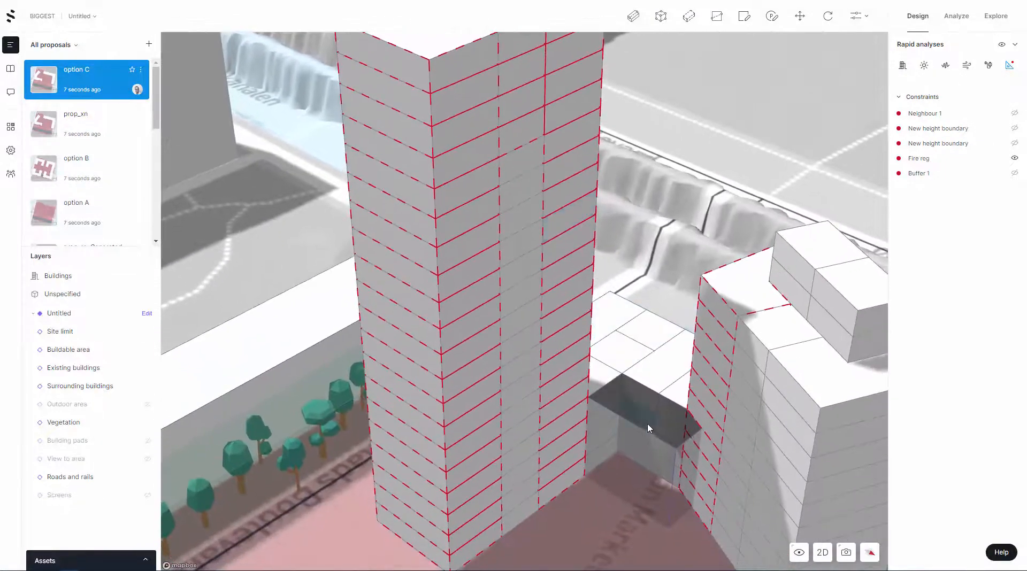
pyautogui.scroll(-5, 634, 425)
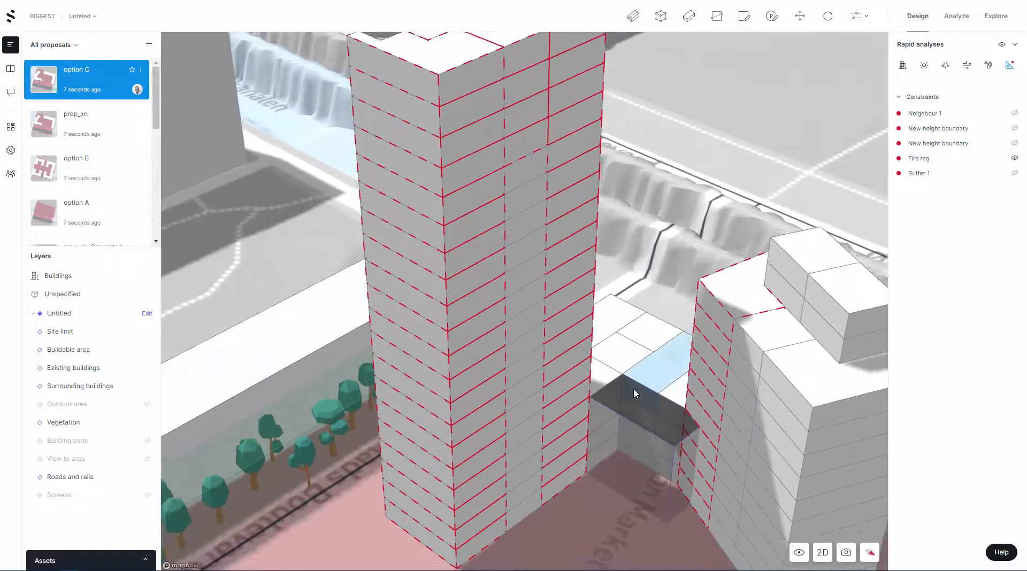
pyautogui.scroll(-4, 622, 412)
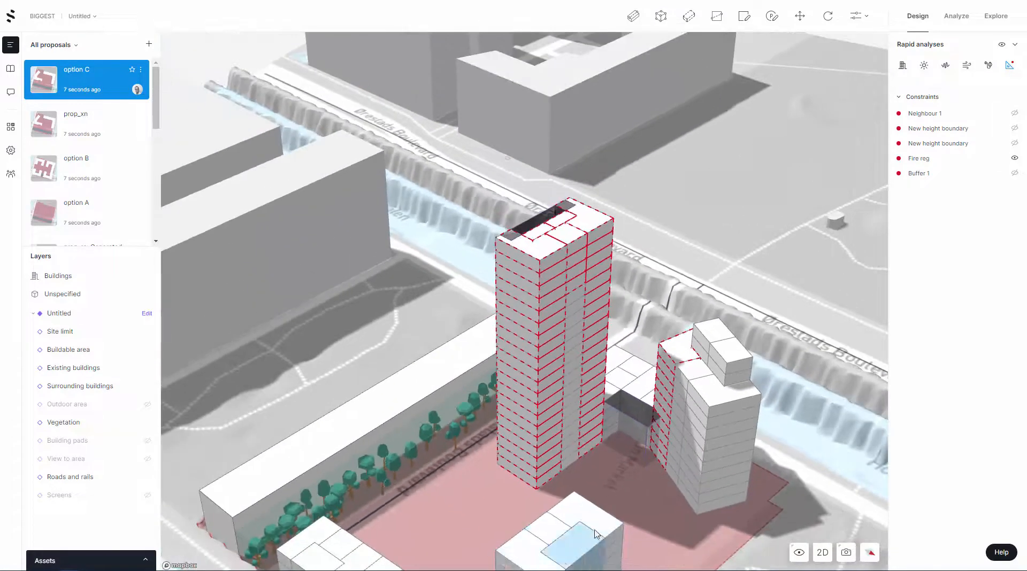
pyautogui.click(823, 554)
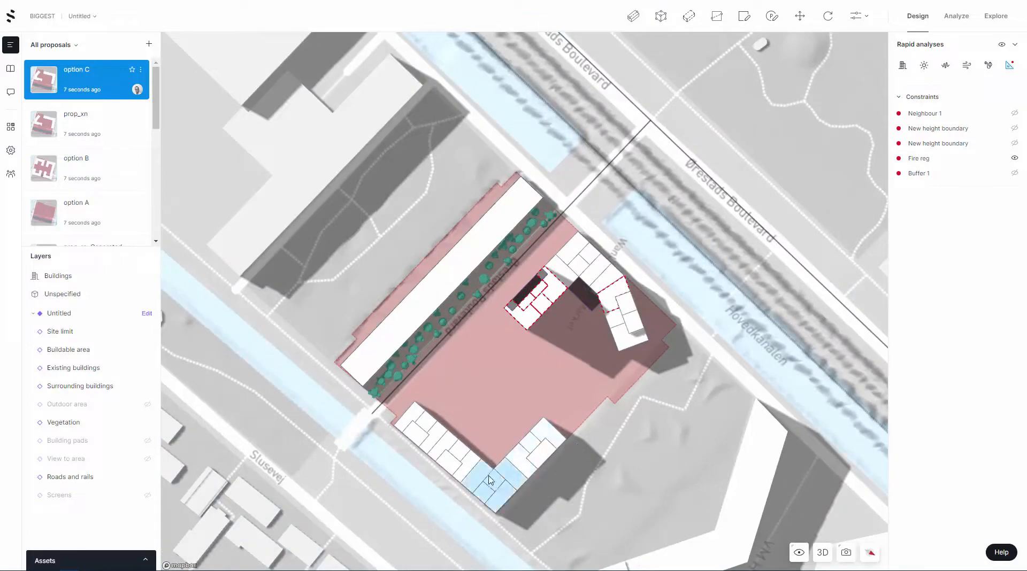
pyautogui.click(828, 556)
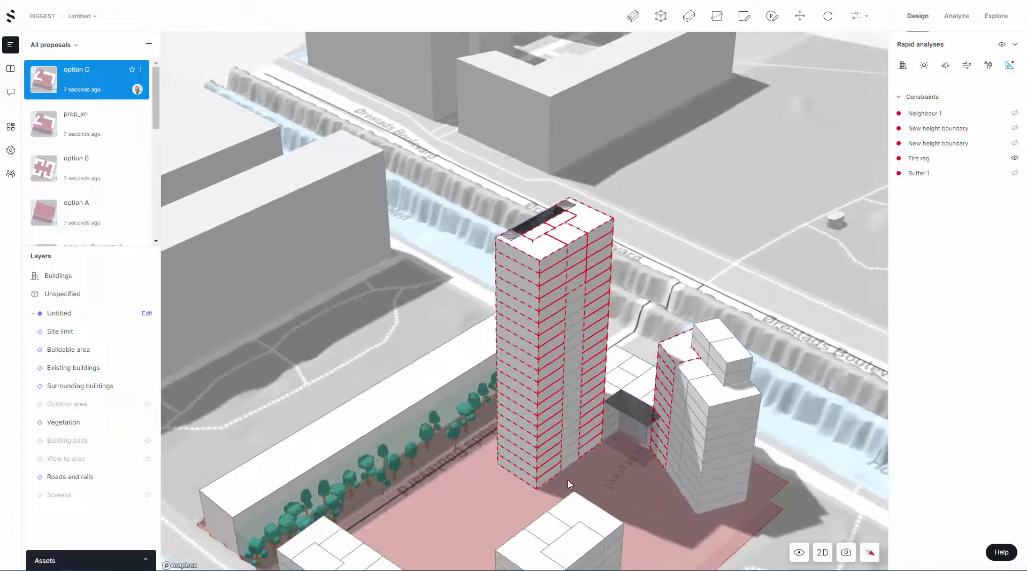
pyautogui.moveTo(570, 484); pyautogui.dragTo(755, 501, button='right')
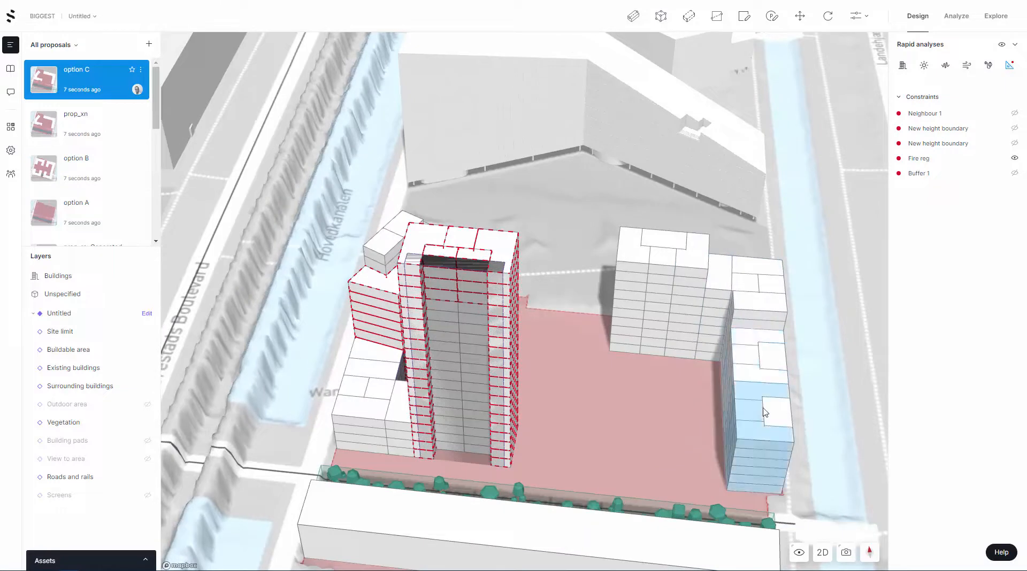
# Step: Draw a straight line building about 43 m long in the courtyard beside the tall tower and inspect its Fire reg violations
pyautogui.click(760, 297)
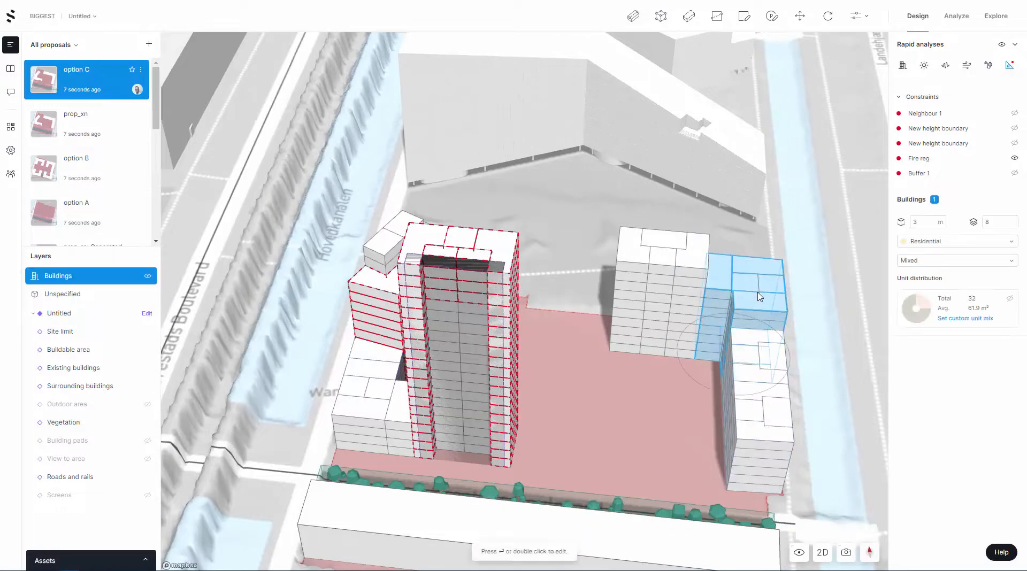
pyautogui.click(648, 263)
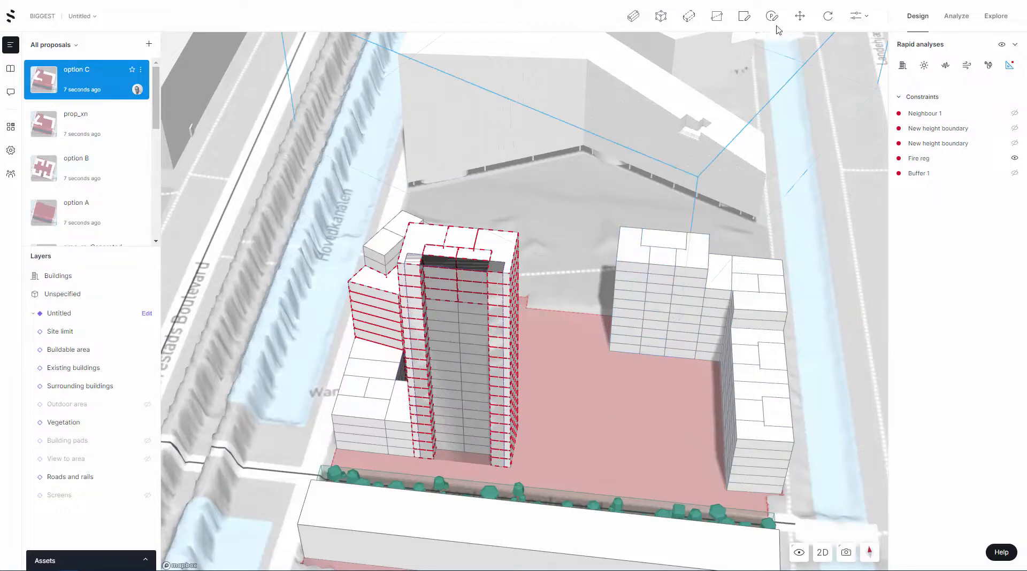
pyautogui.click(632, 16)
pyautogui.click(538, 323)
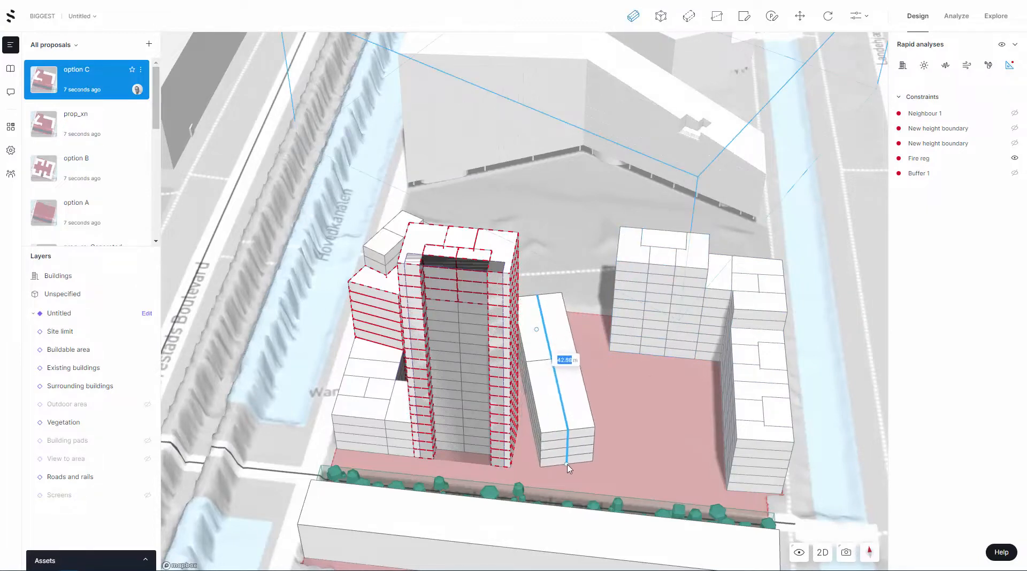
pyautogui.doubleClick(567, 463)
pyautogui.moveTo(625, 432); pyautogui.dragTo(632, 404, button='right')
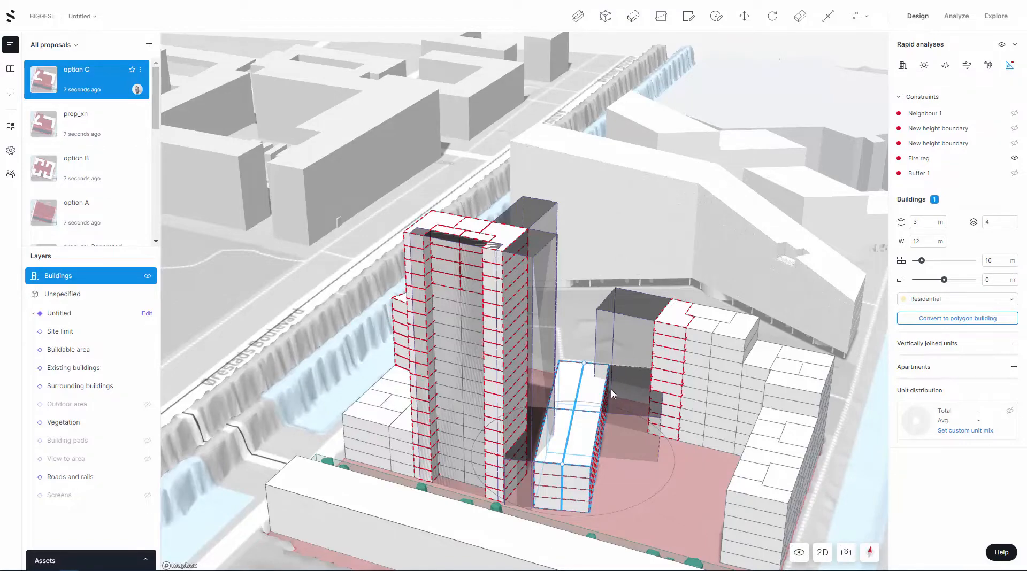
pyautogui.moveTo(632, 408); pyautogui.dragTo(607, 459, button='right')
pyautogui.click(641, 437)
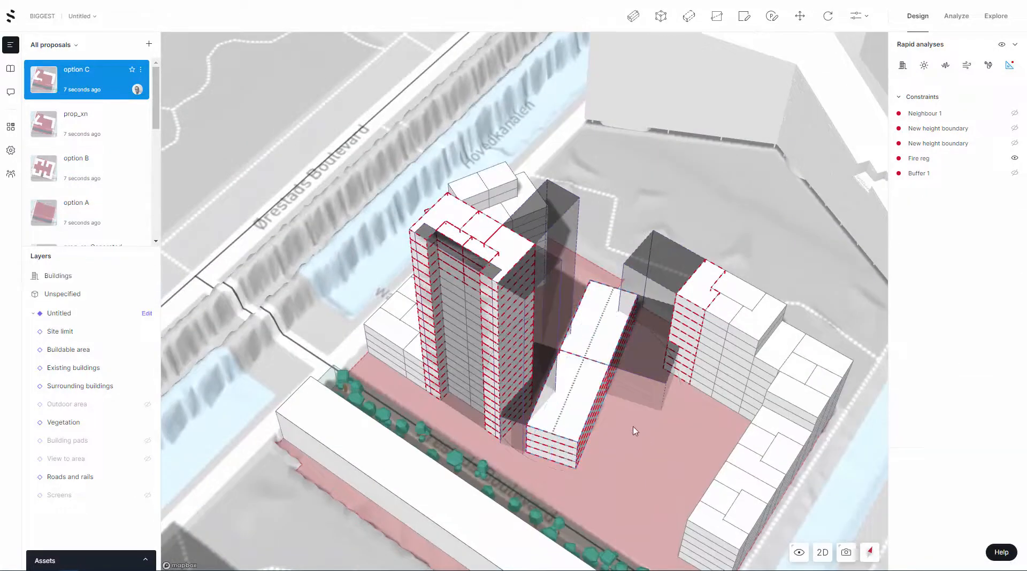
# Step: Delete the new line building beside the tall tower
pyautogui.click(582, 372)
pyautogui.press('Delete')
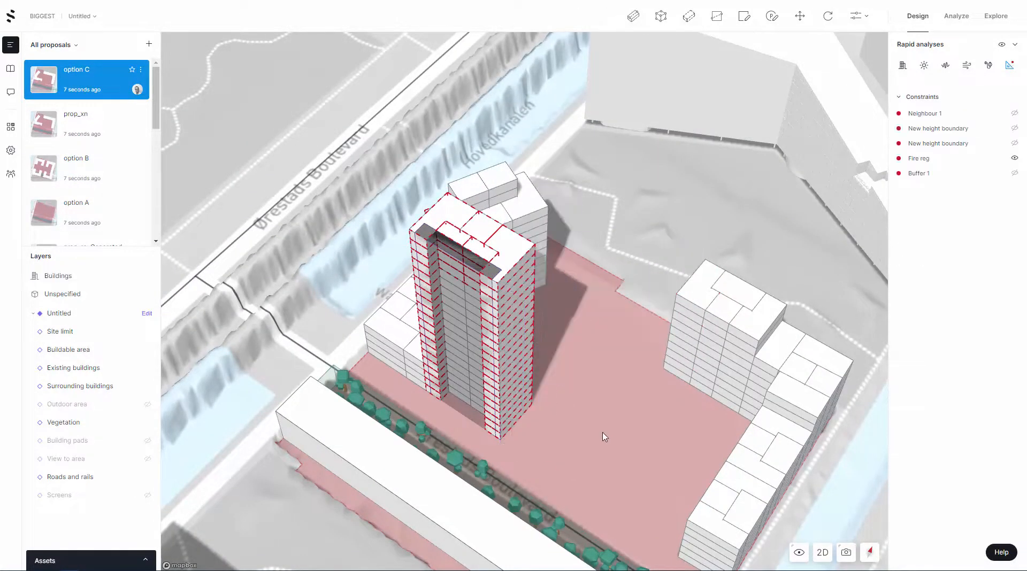
pyautogui.moveTo(615, 426); pyautogui.dragTo(658, 365, button='right')
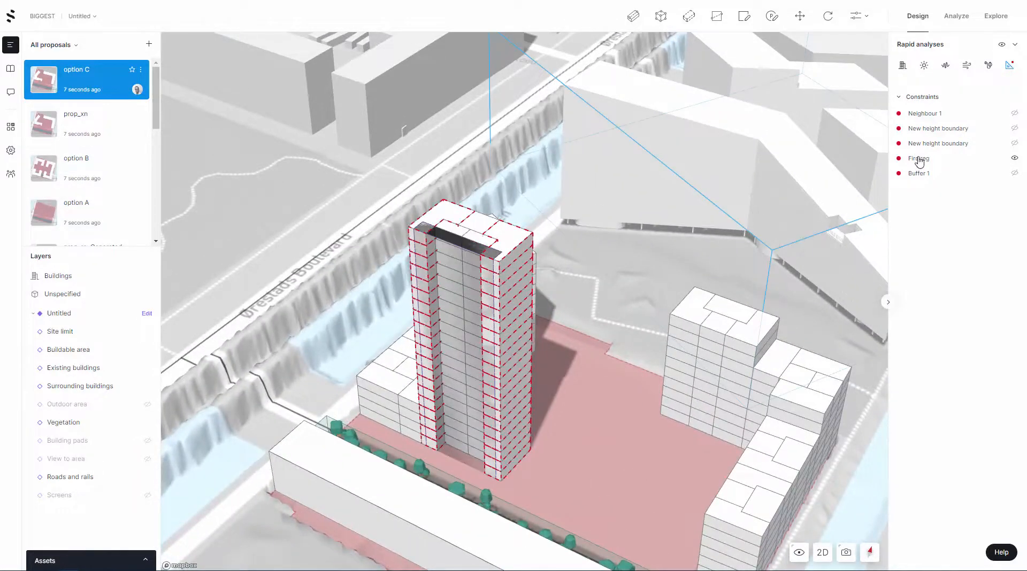
# Step: Hide the Fire reg constraint and display both New height boundary constraints around the tall tower
pyautogui.click(1015, 143)
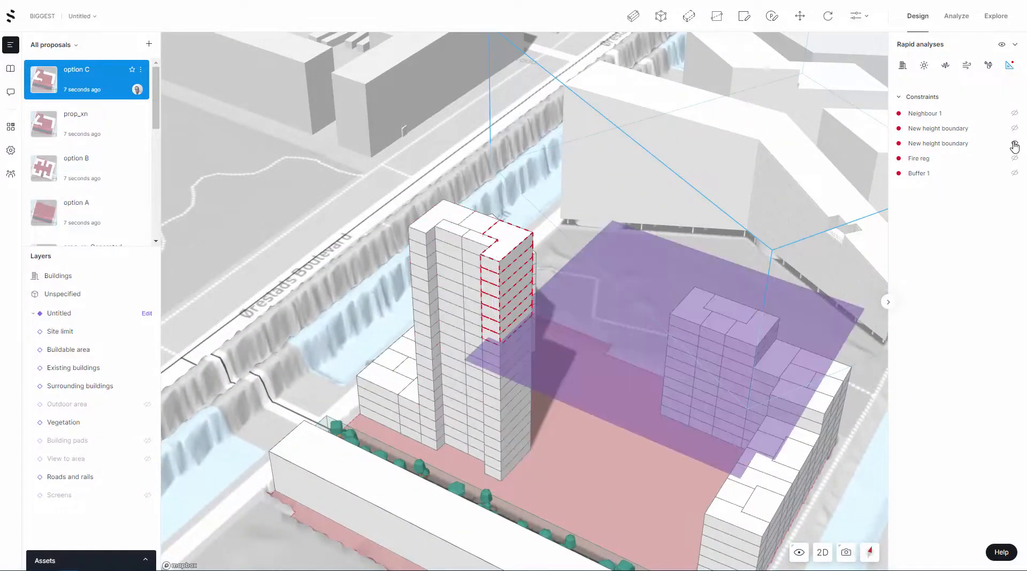
pyautogui.click(1015, 129)
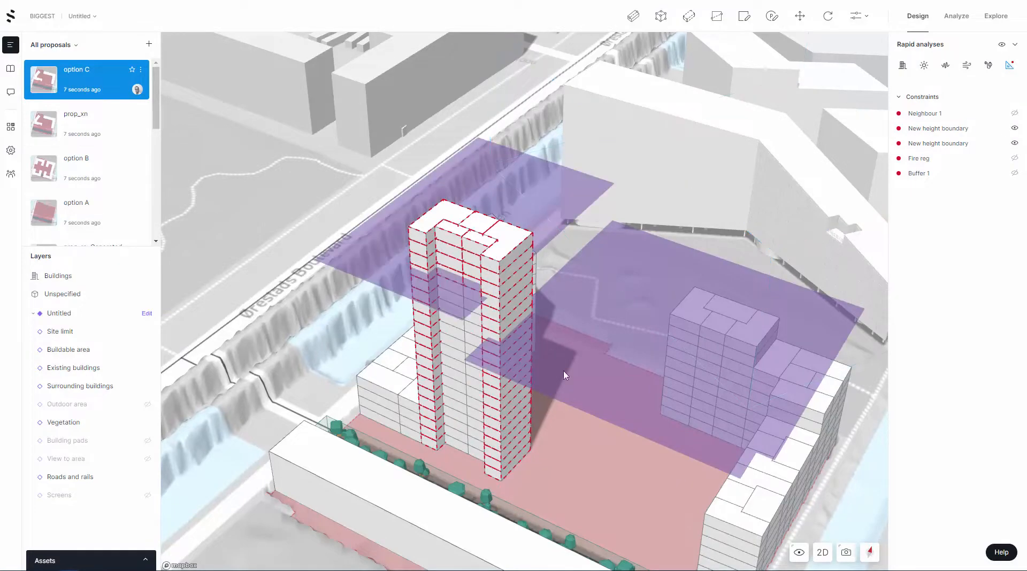
pyautogui.moveTo(545, 442); pyautogui.dragTo(665, 420, button='right')
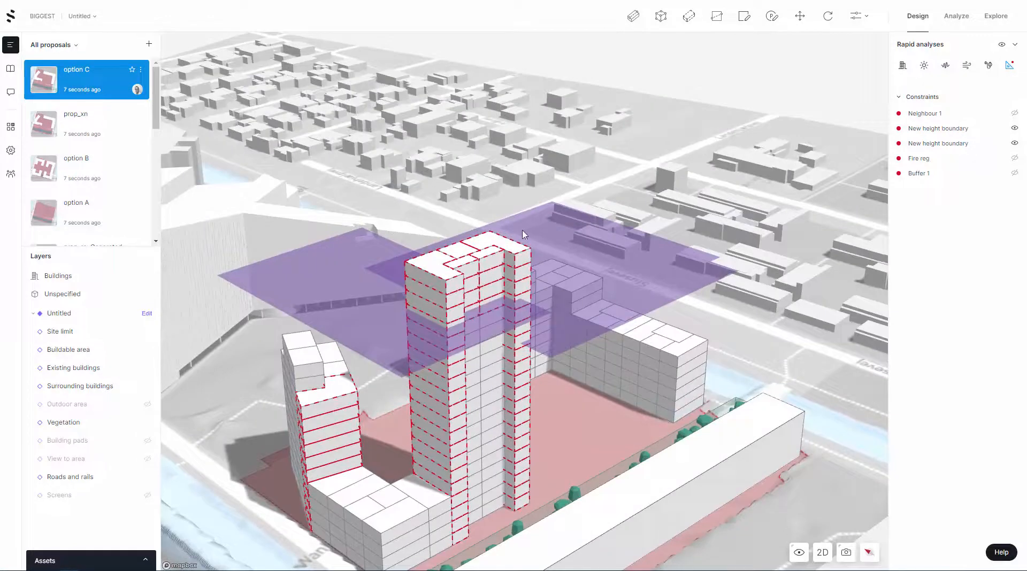
# Step: Set the tall tower's U-shaped outer block to 16 floors
pyautogui.click(452, 253)
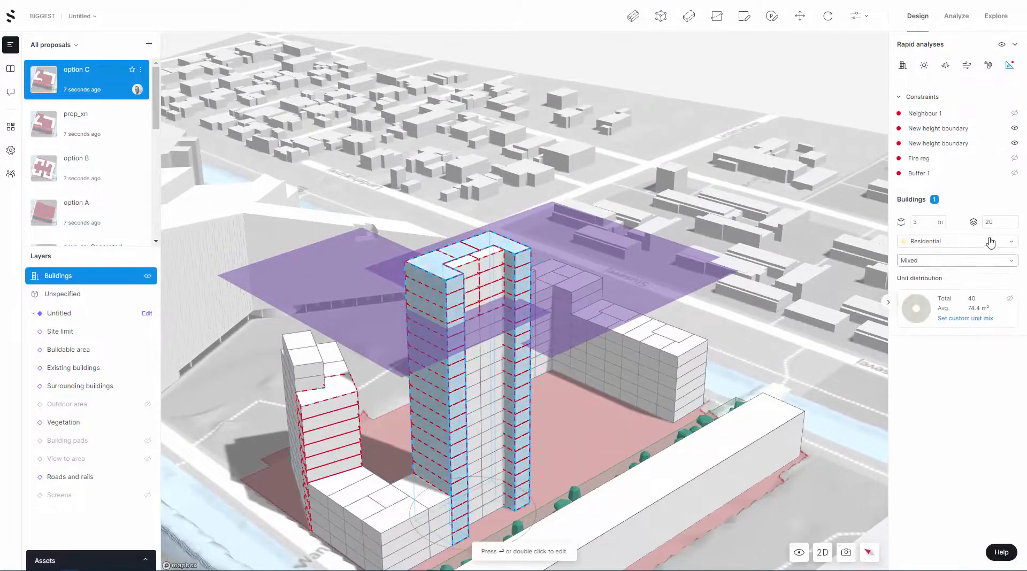
pyautogui.doubleClick(996, 222)
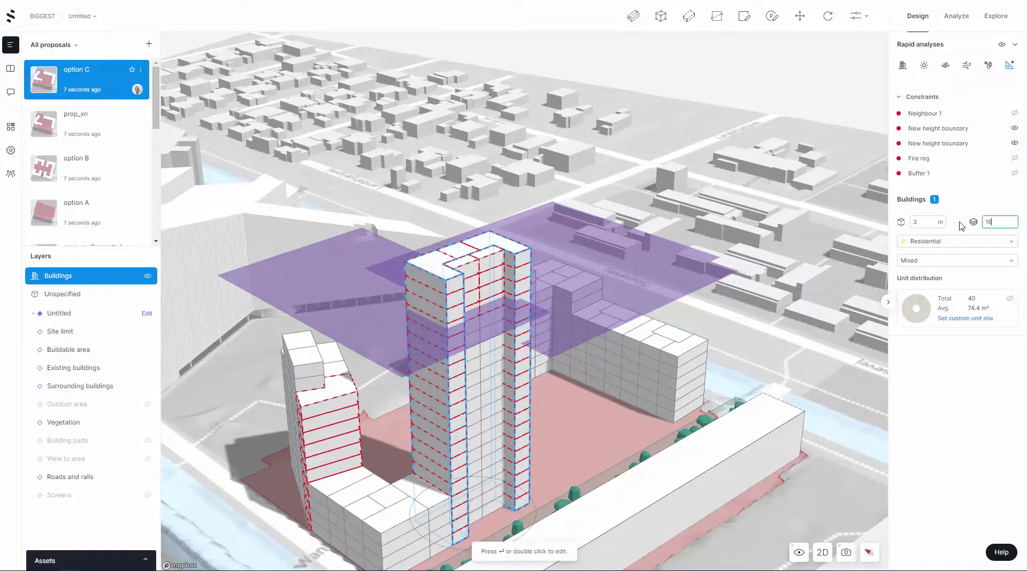
pyautogui.write('16')
pyautogui.press('Return')
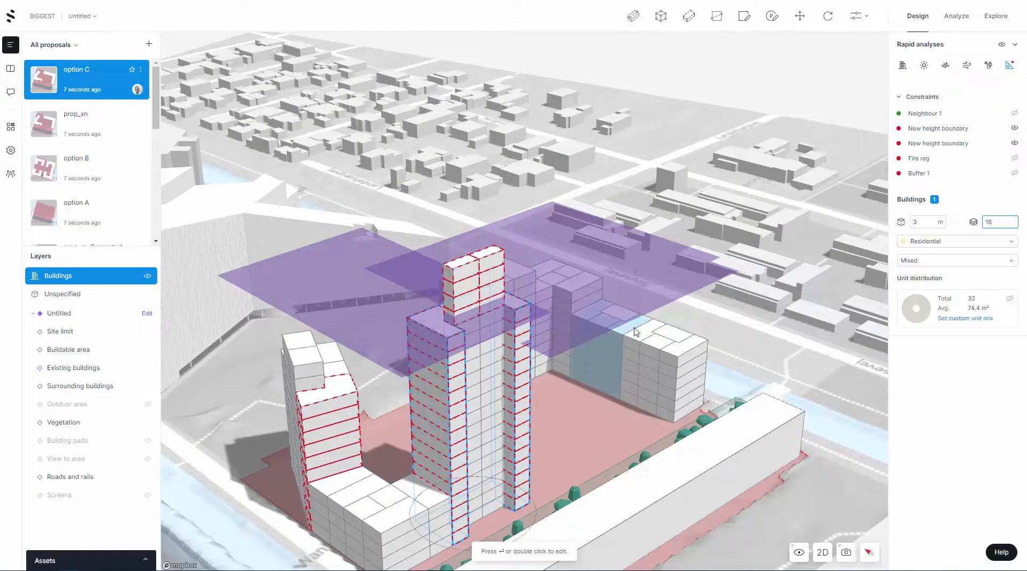
# Step: Set the tall tower's inner block to 14 floors and clear the selection
pyautogui.click(476, 263)
pyautogui.moveTo(1000, 223); pyautogui.dragTo(952, 232)
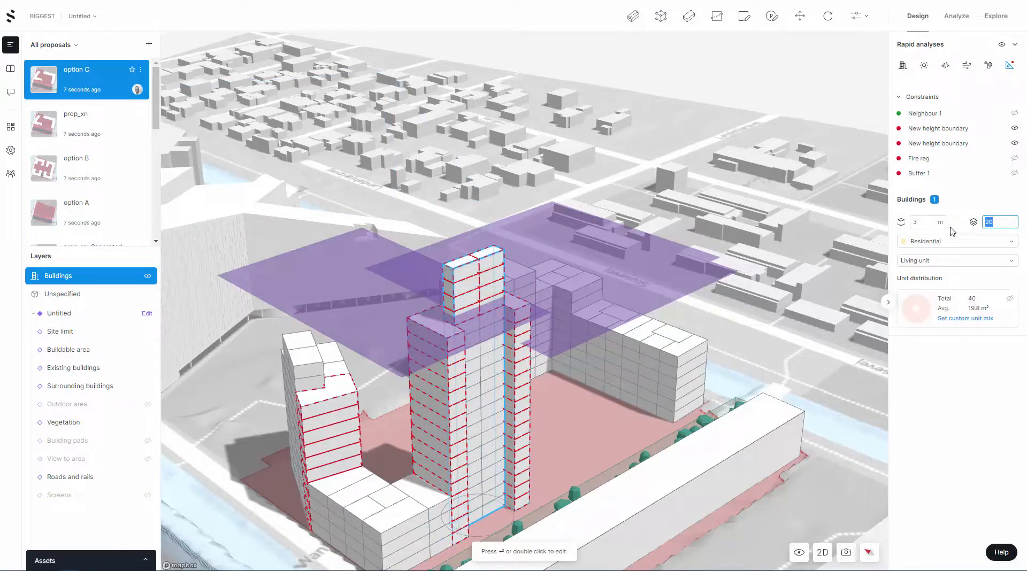
pyautogui.write('14')
pyautogui.press('Return')
pyautogui.click(417, 203)
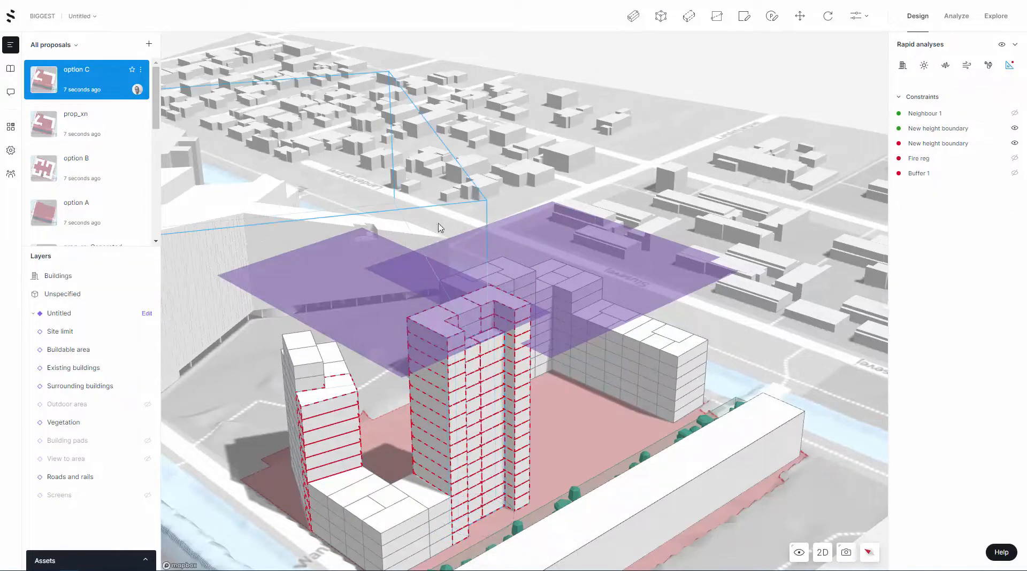
# Step: Set the tall tower's U-shaped outer block to 12 floors and inspect it against the height boundaries
pyautogui.moveTo(438, 223); pyautogui.dragTo(339, 218, button='right')
pyautogui.moveTo(614, 446); pyautogui.dragTo(705, 381, button='right')
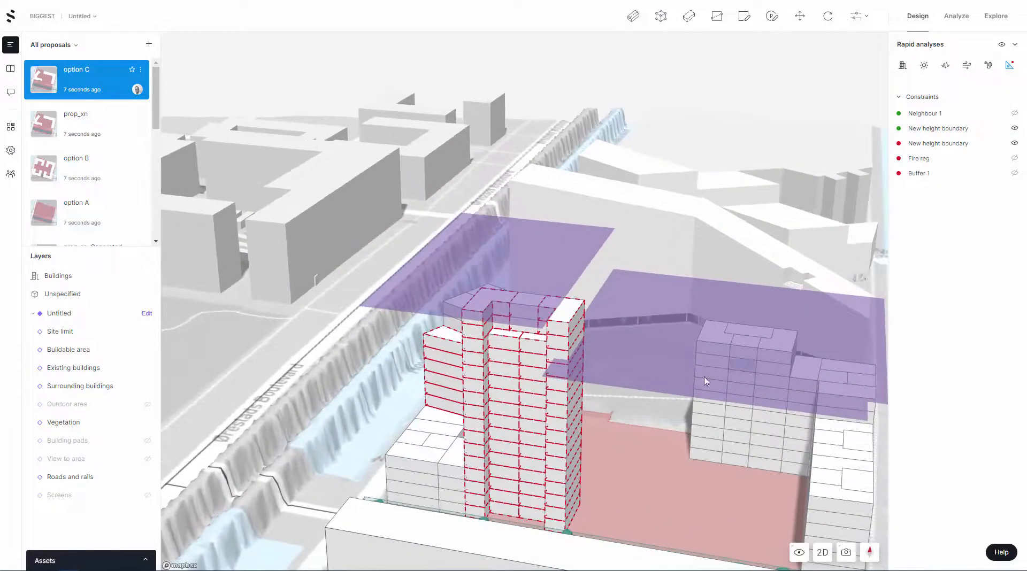
pyautogui.click(570, 315)
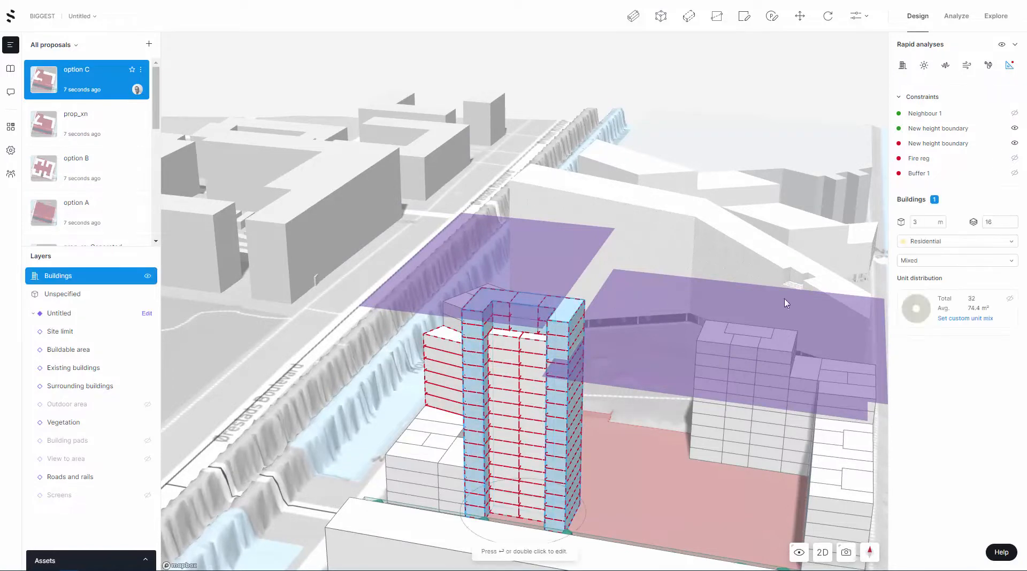
pyautogui.click(984, 225)
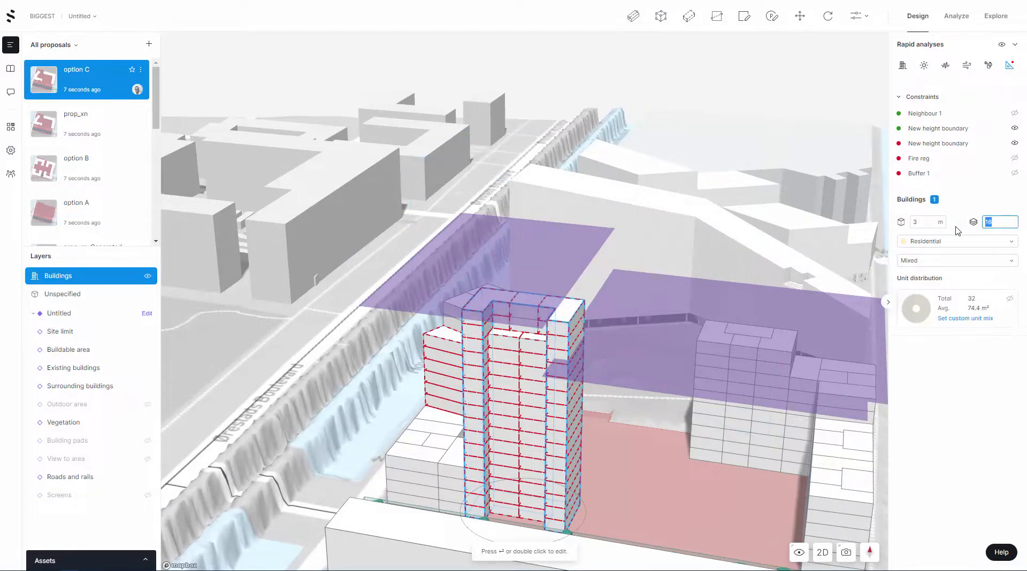
pyautogui.write('12')
pyautogui.press('Return')
pyautogui.moveTo(747, 461); pyautogui.dragTo(848, 471, button='right')
pyautogui.scroll(5, 786, 500)
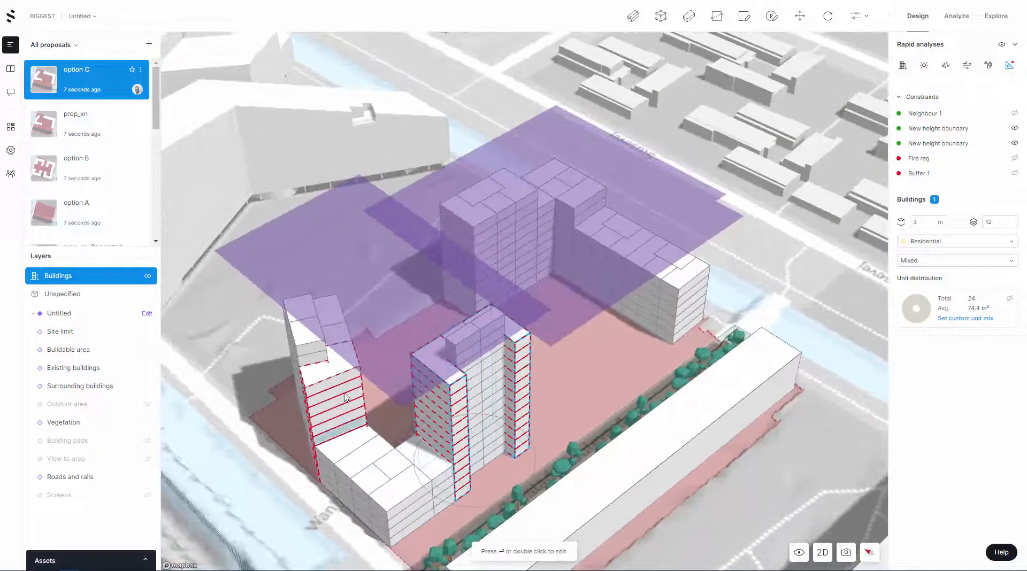
# Step: Hide both New height boundary constraints and display the Neighbour 1 constraint over the site
pyautogui.click(1014, 143)
pyautogui.click(1015, 128)
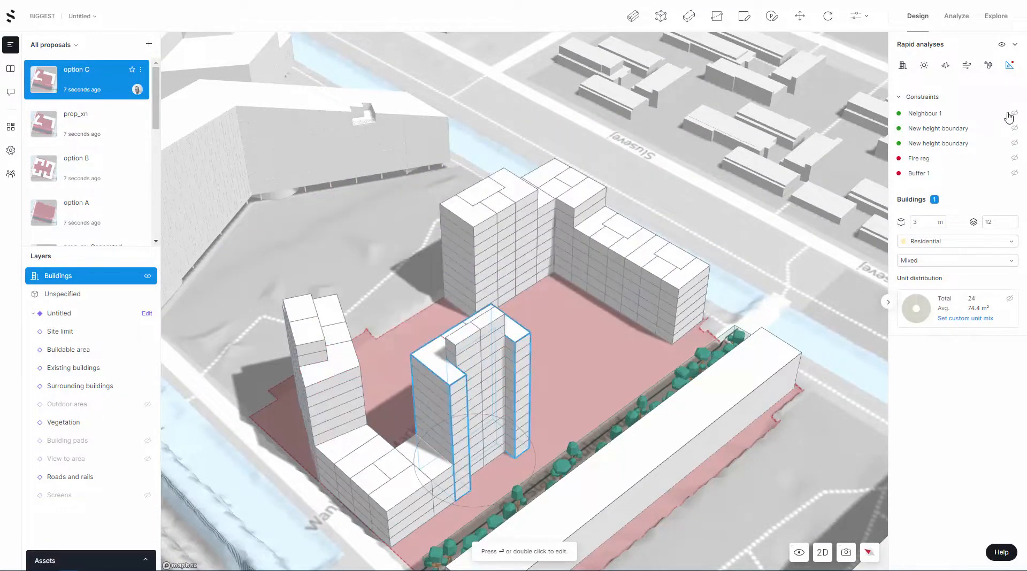
pyautogui.click(1014, 114)
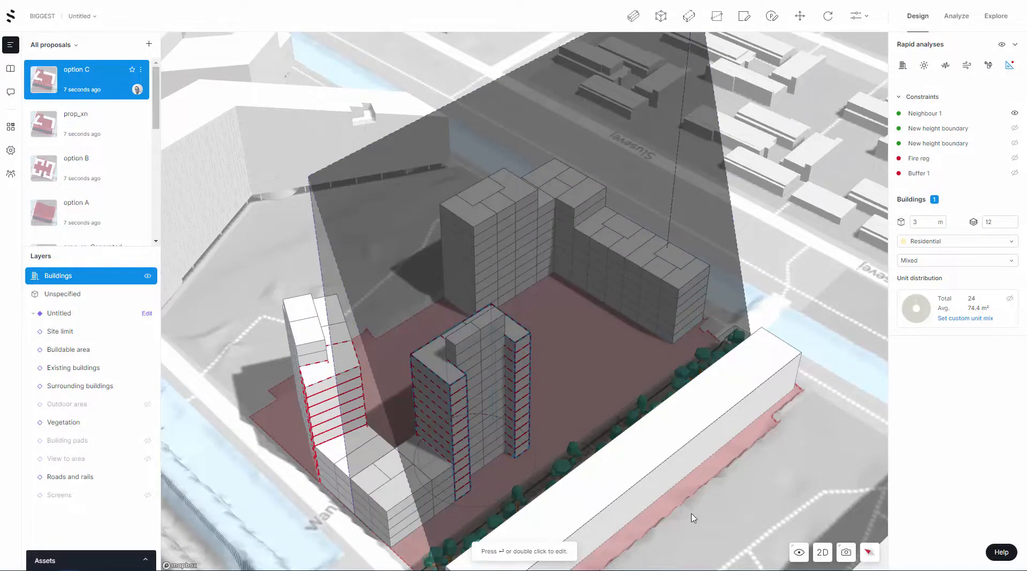
pyautogui.moveTo(694, 518); pyautogui.dragTo(695, 492)
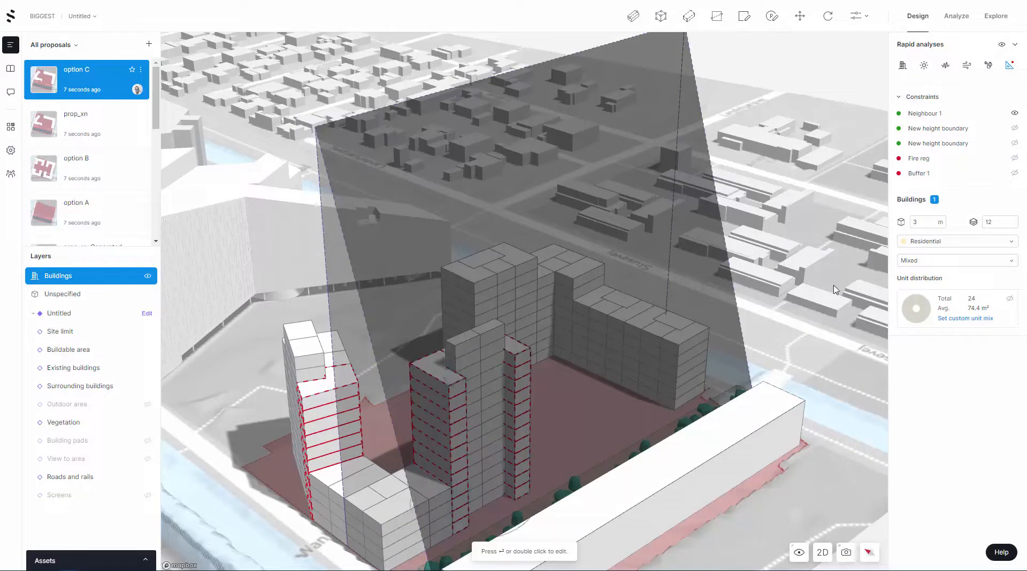
# Step: Set the tall tower's U-shaped outer block to 20 floors and inspect it against the Neighbour 1 plane from several sides
pyautogui.press('Escape')
pyautogui.click(429, 376)
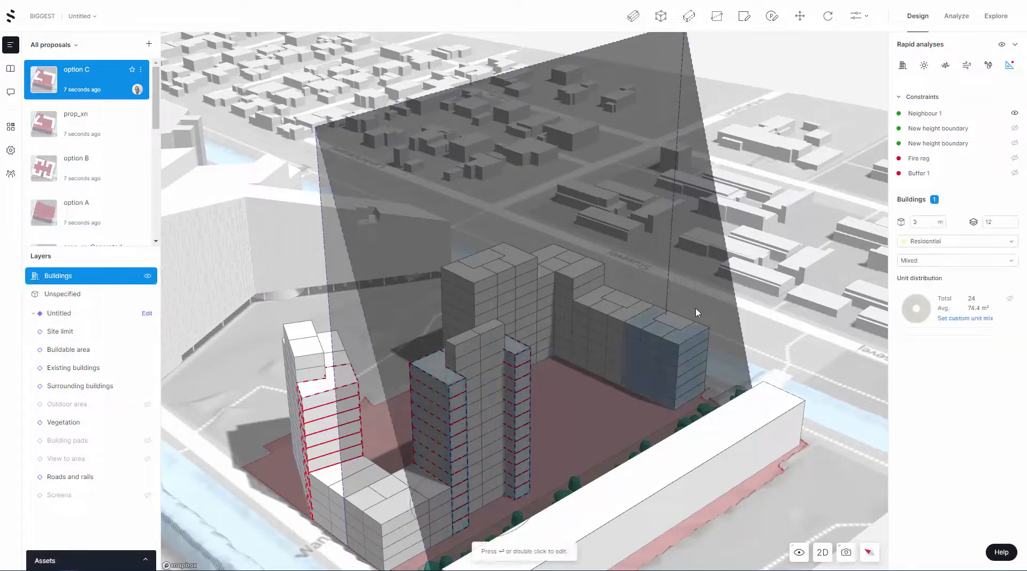
pyautogui.doubleClick(990, 222)
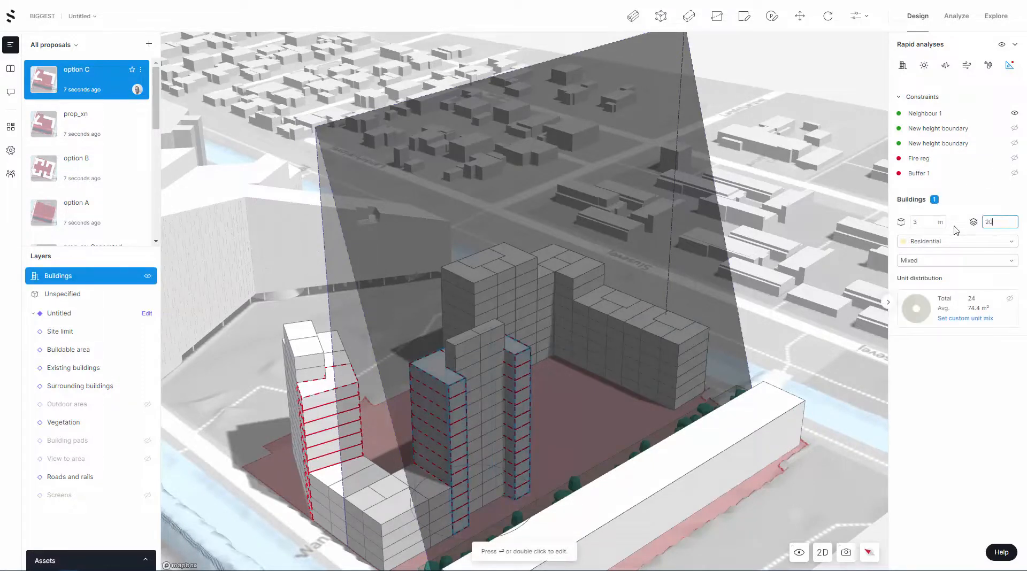
pyautogui.press('Return')
pyautogui.moveTo(476, 281); pyautogui.dragTo(507, 353)
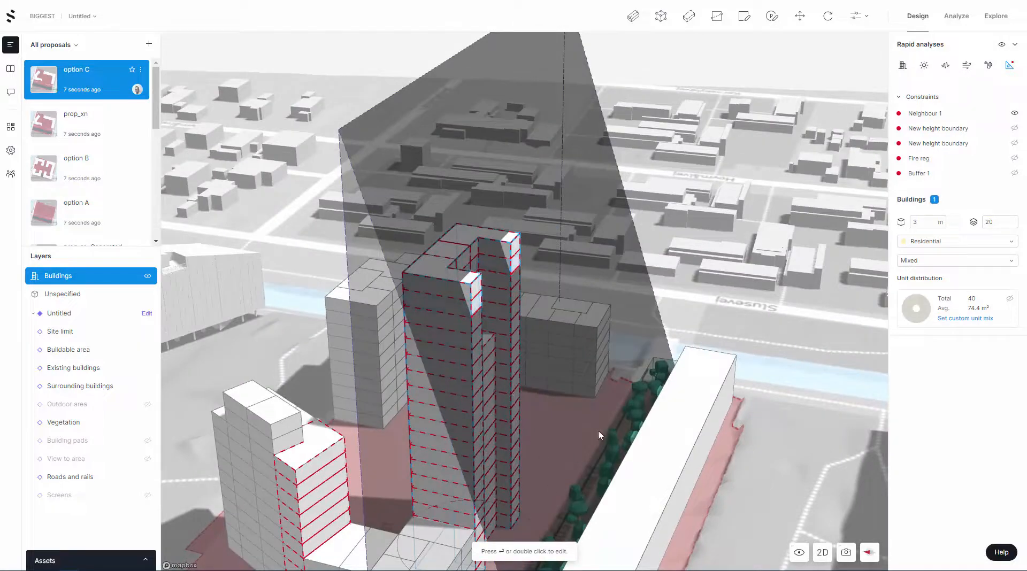
pyautogui.moveTo(599, 436); pyautogui.dragTo(681, 446)
pyautogui.moveTo(672, 520); pyautogui.dragTo(609, 524)
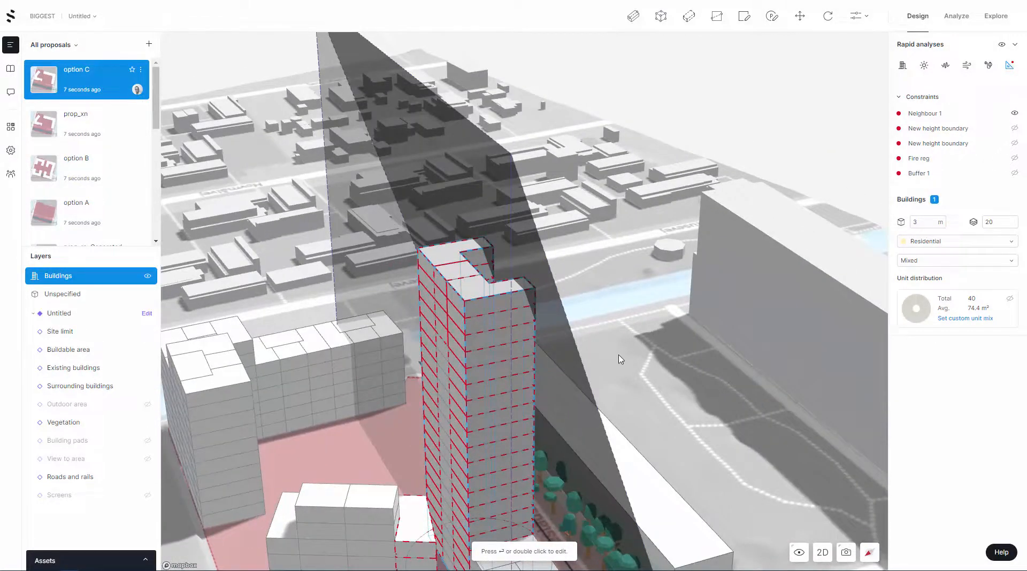
pyautogui.scroll(-3, 619, 358)
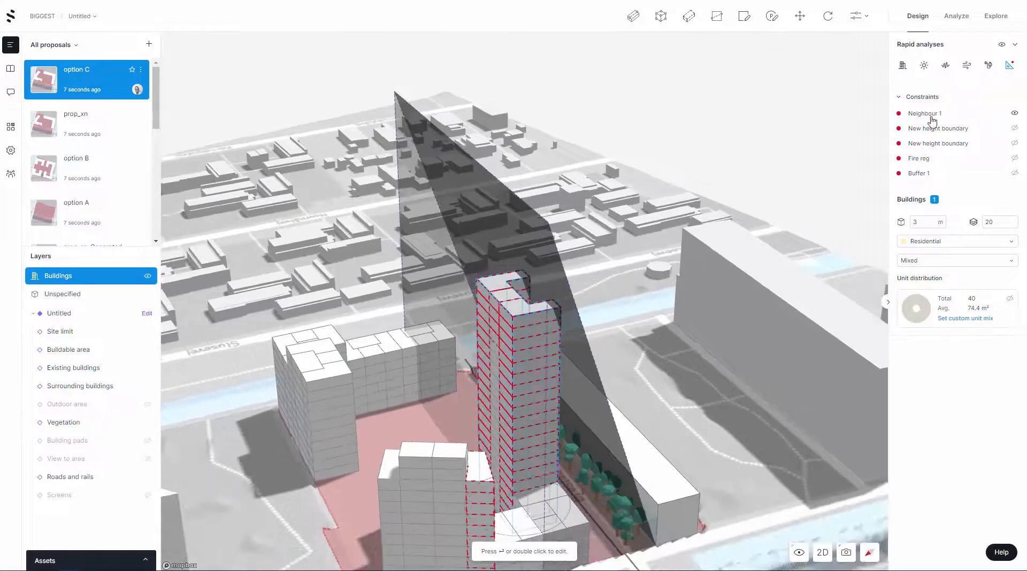
# Step: Display both New height boundary constraints, Fire reg and Buffer 1 together with Neighbour 1
pyautogui.click(1015, 127)
pyautogui.click(1014, 143)
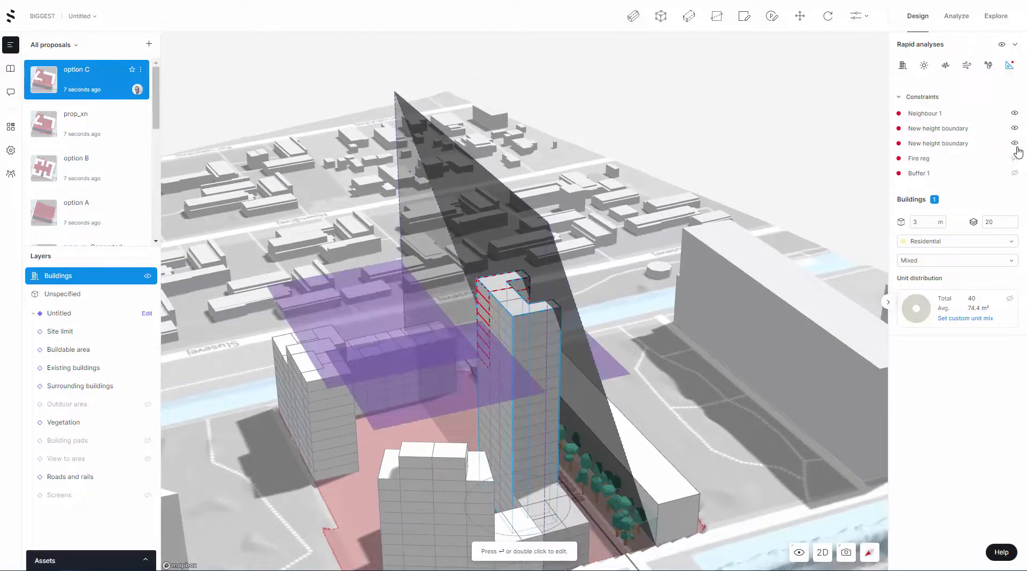
pyautogui.click(1015, 174)
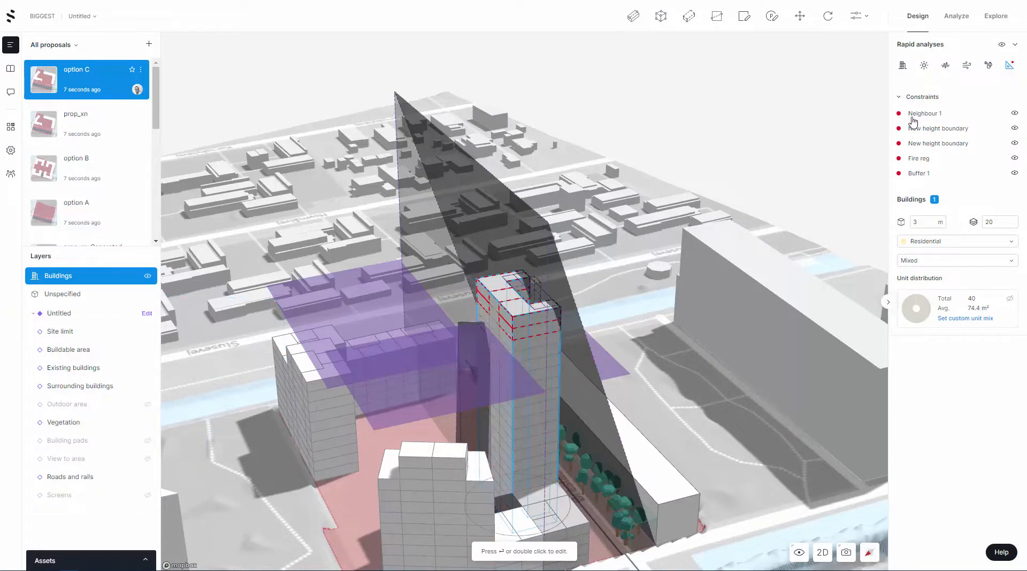
# Step: Hide both New height boundary constraints, Fire reg and Buffer 1, leaving only Neighbour 1 displayed
pyautogui.click(1015, 129)
pyautogui.click(1015, 143)
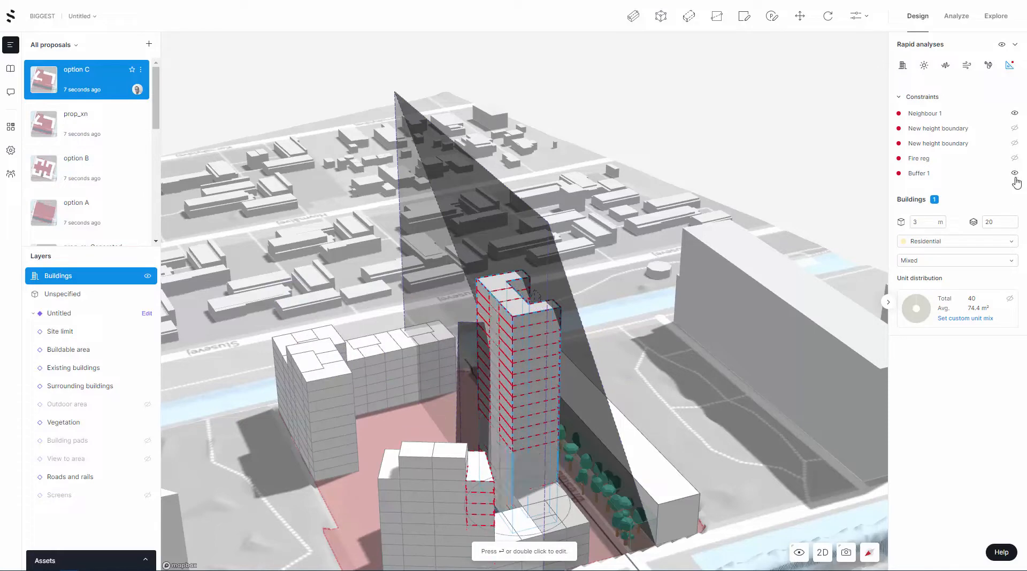
pyautogui.click(1014, 173)
# Step: Hide the Neighbour 1 constraint and display Fire reg, both New height boundary constraints and Buffer 1
pyautogui.moveTo(650, 348); pyautogui.dragTo(715, 328, button='right')
pyautogui.click(1014, 159)
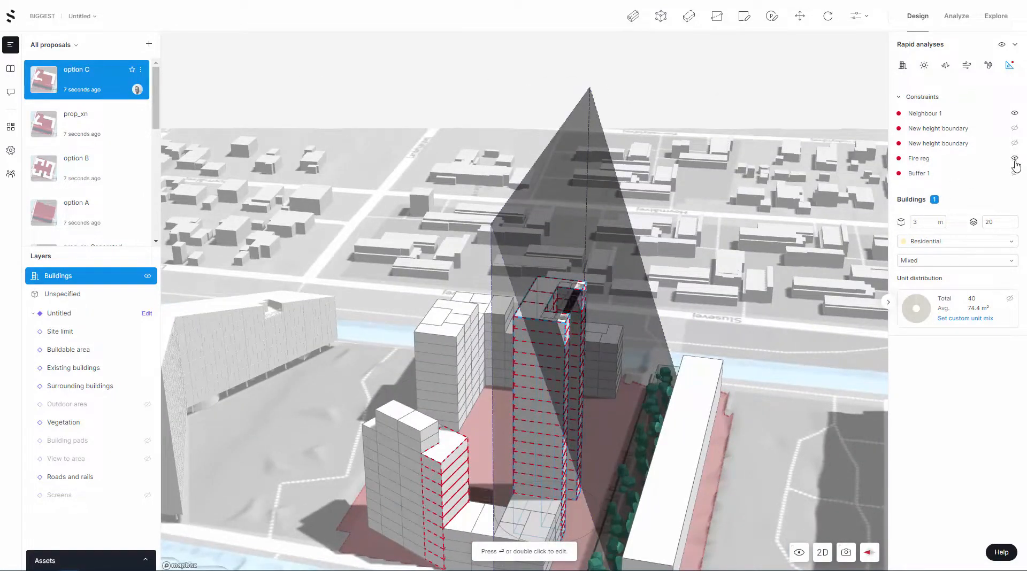
pyautogui.click(1015, 114)
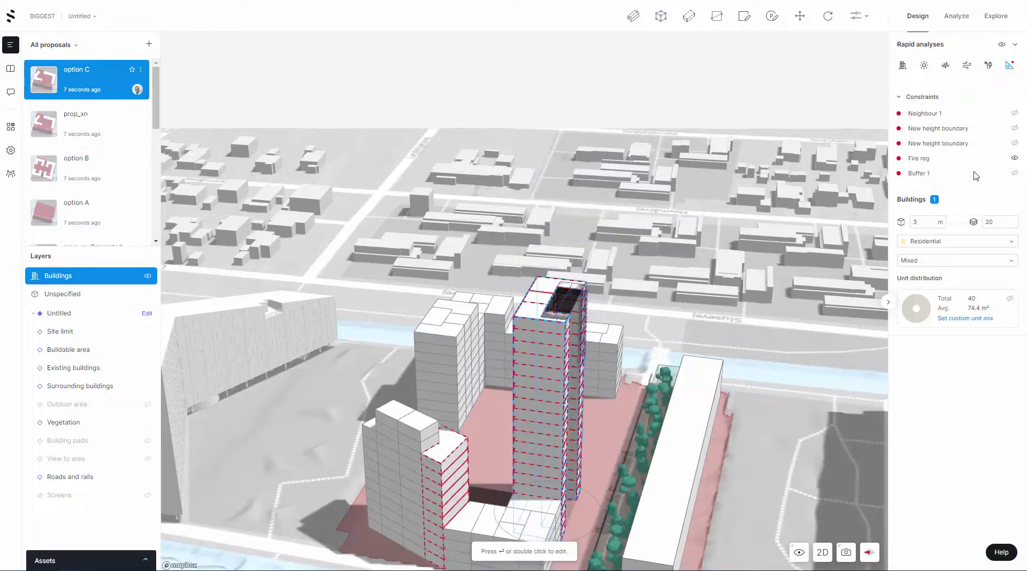
pyautogui.click(1015, 143)
pyautogui.click(1015, 129)
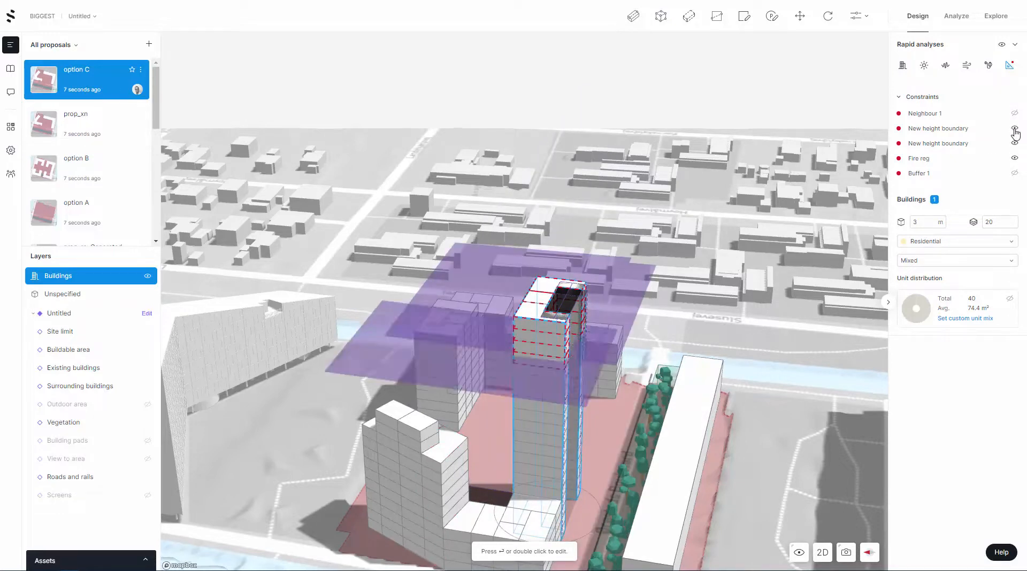
pyautogui.click(1015, 174)
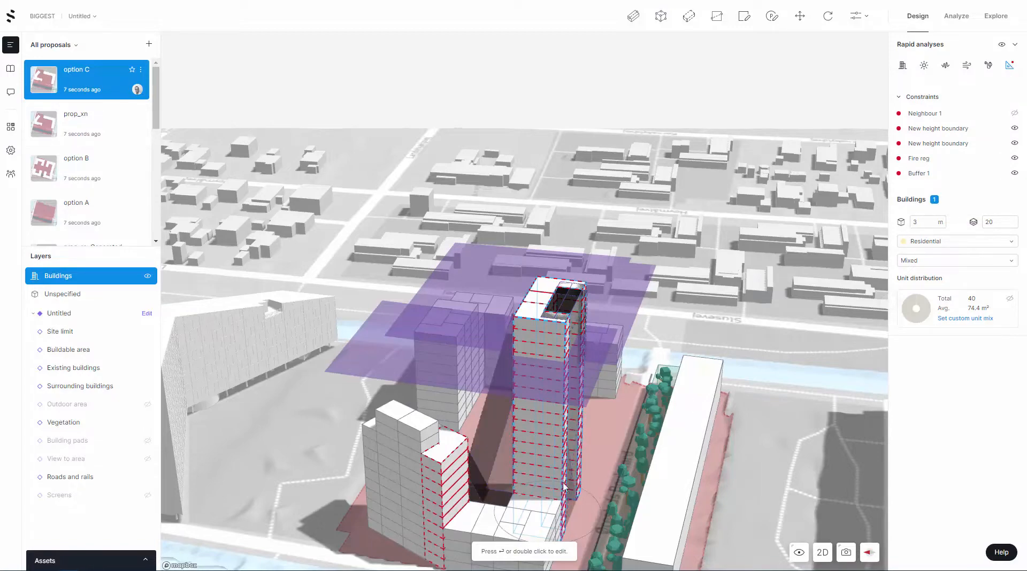
# Step: Examine the combined height boundary, Fire reg and Buffer 1 violations on the tall tower and neighbouring buildings from several sides
pyautogui.moveTo(565, 487); pyautogui.dragTo(767, 489, button='right')
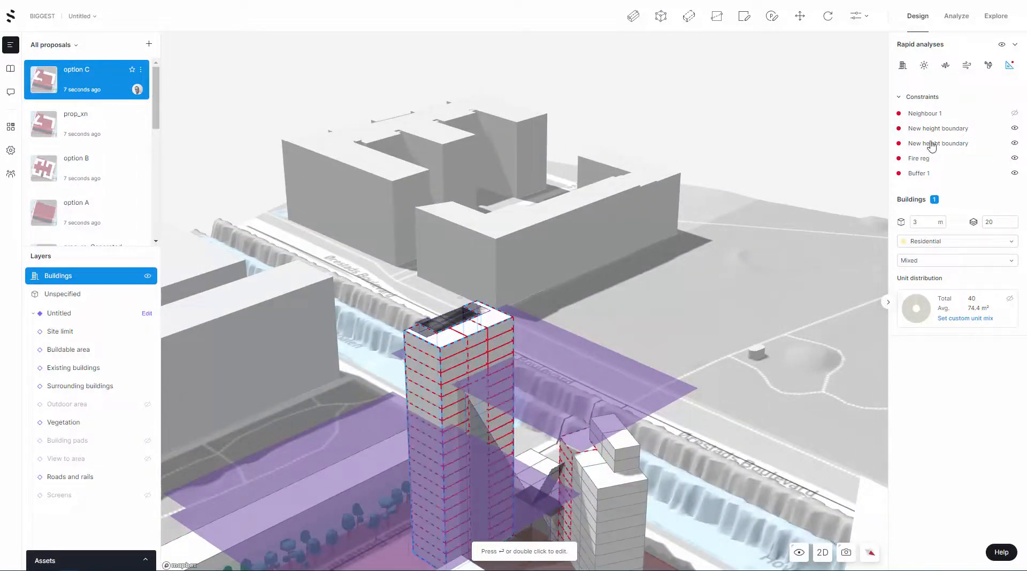
pyautogui.moveTo(537, 423); pyautogui.dragTo(583, 464, button='right')
pyautogui.scroll(2, 555, 445)
pyautogui.scroll(5, 554, 445)
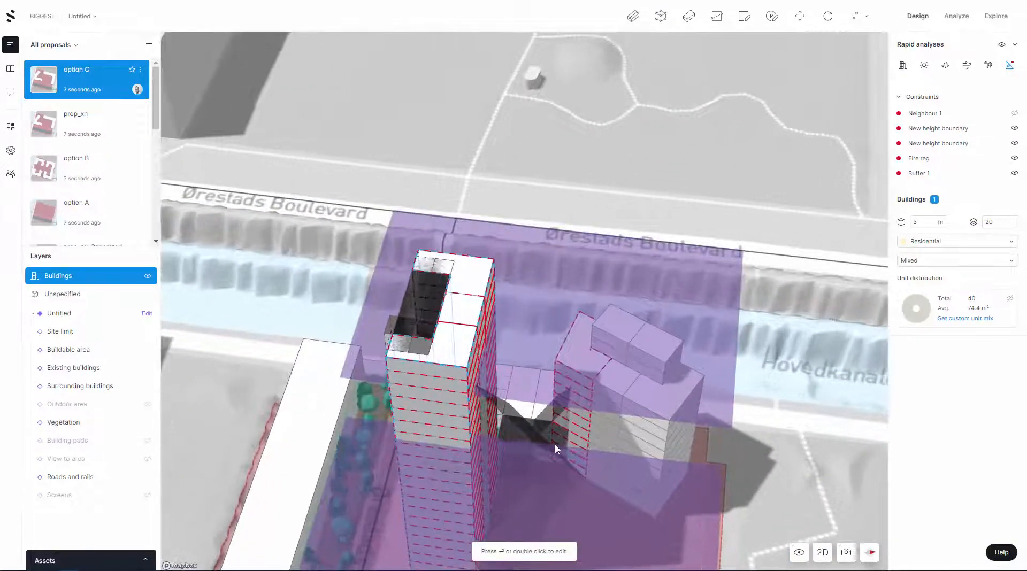
pyautogui.scroll(2, 497, 449)
pyautogui.scroll(-10, 497, 451)
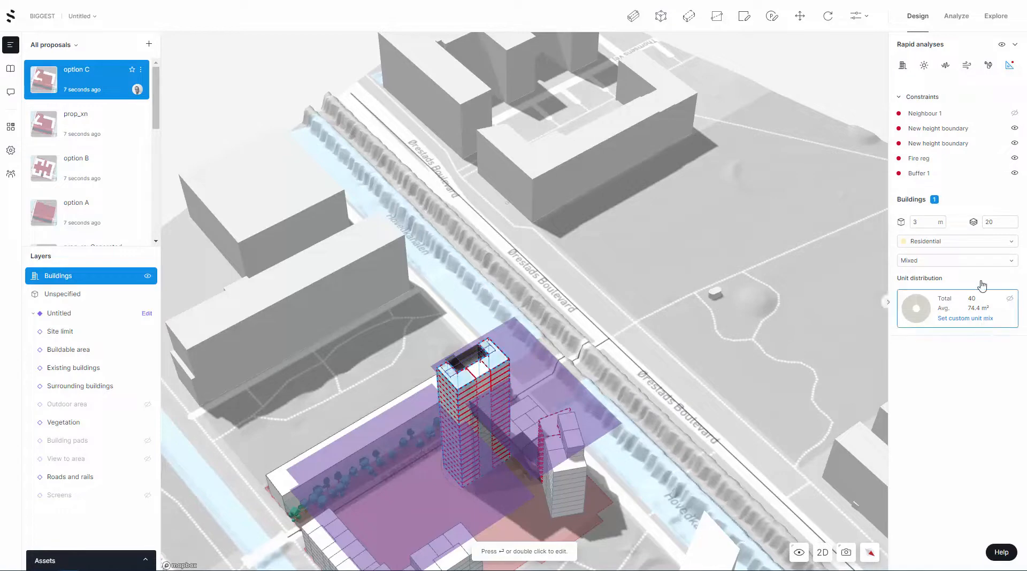
pyautogui.moveTo(696, 374); pyautogui.dragTo(800, 328, button='right')
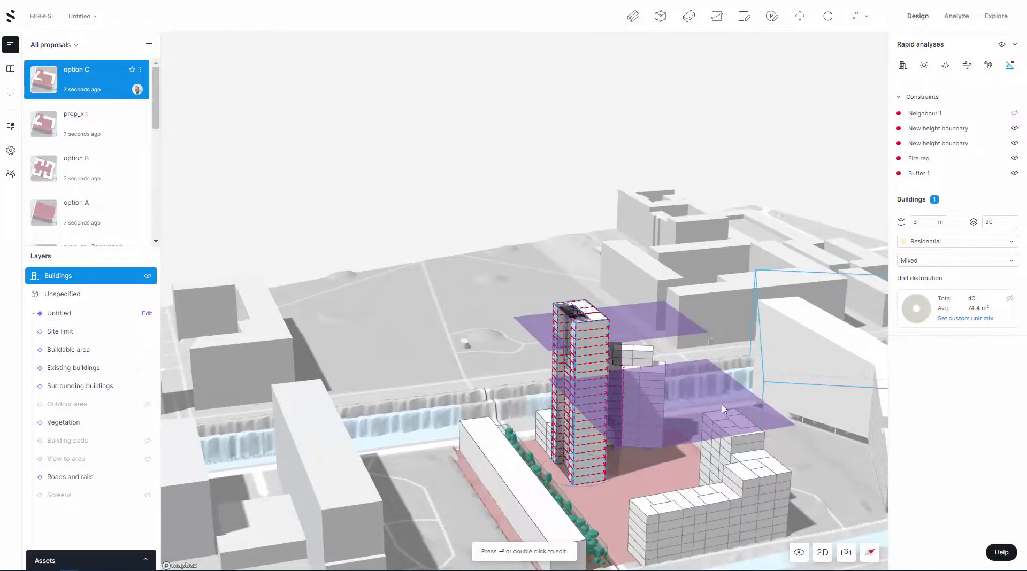
pyautogui.moveTo(722, 409)
pyautogui.mouseDown(button='right')
pyautogui.moveTo(594, 427)
pyautogui.moveTo(718, 426)
pyautogui.mouseUp(button='right')
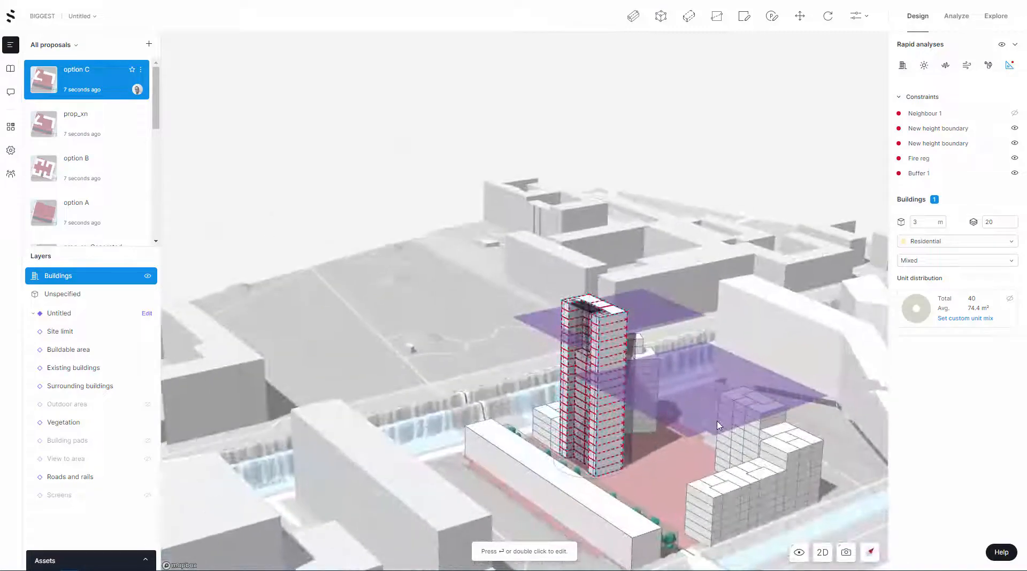